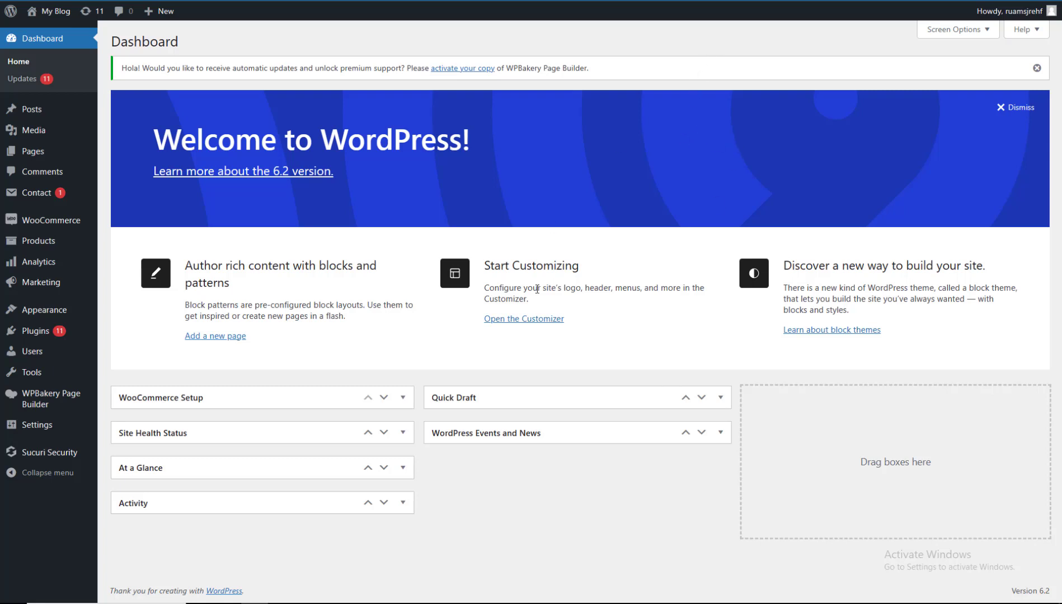
Find the Search Exclude plugin among the available plugins and activate it.
mouse_move(73, 335)
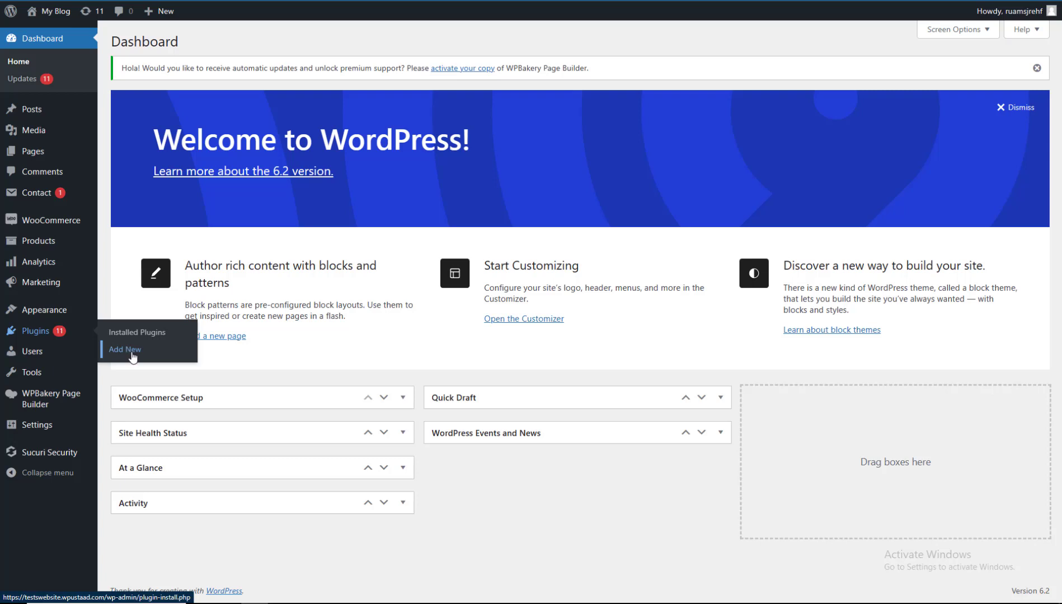
left_click(132, 354)
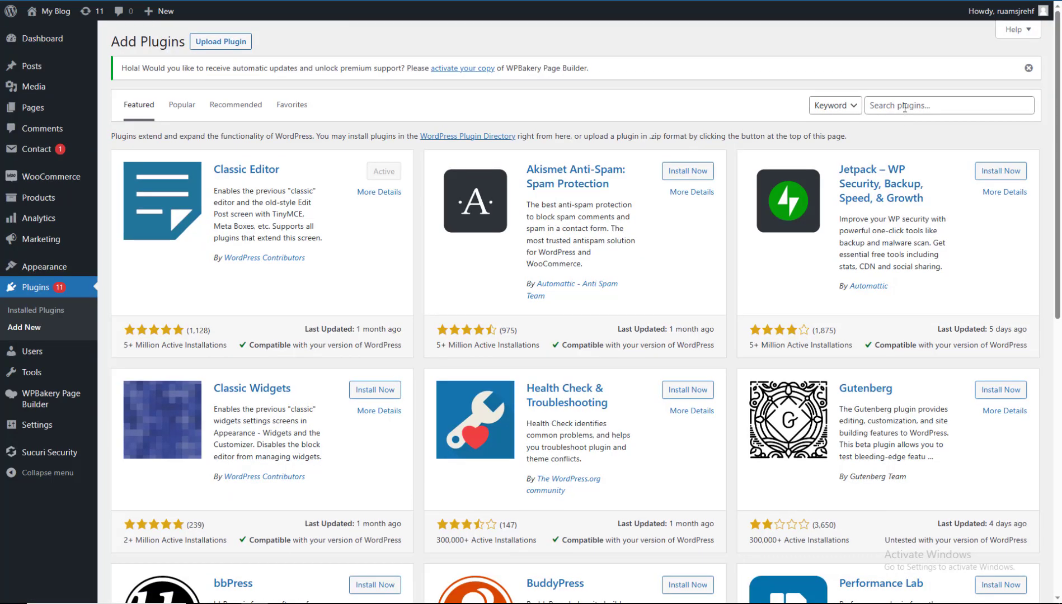
left_click(904, 108)
type("Search Exclude")
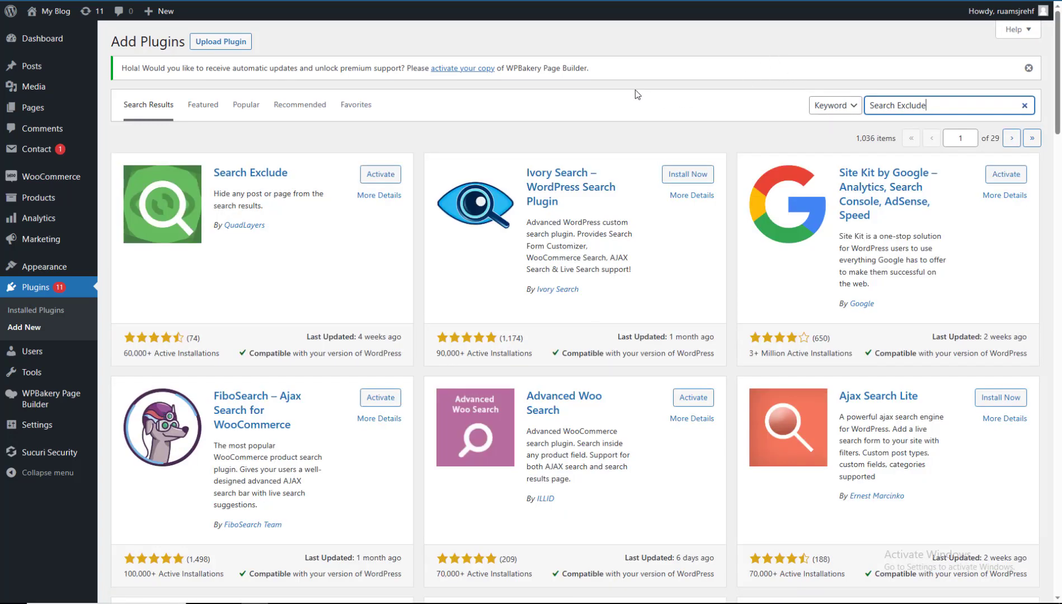
left_click(641, 62)
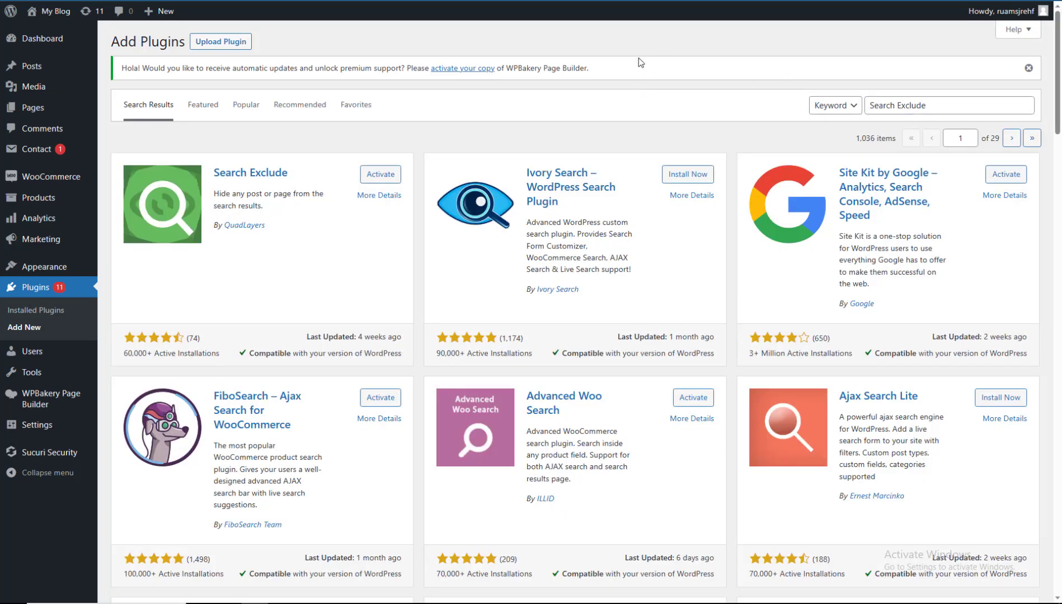
left_click(394, 175)
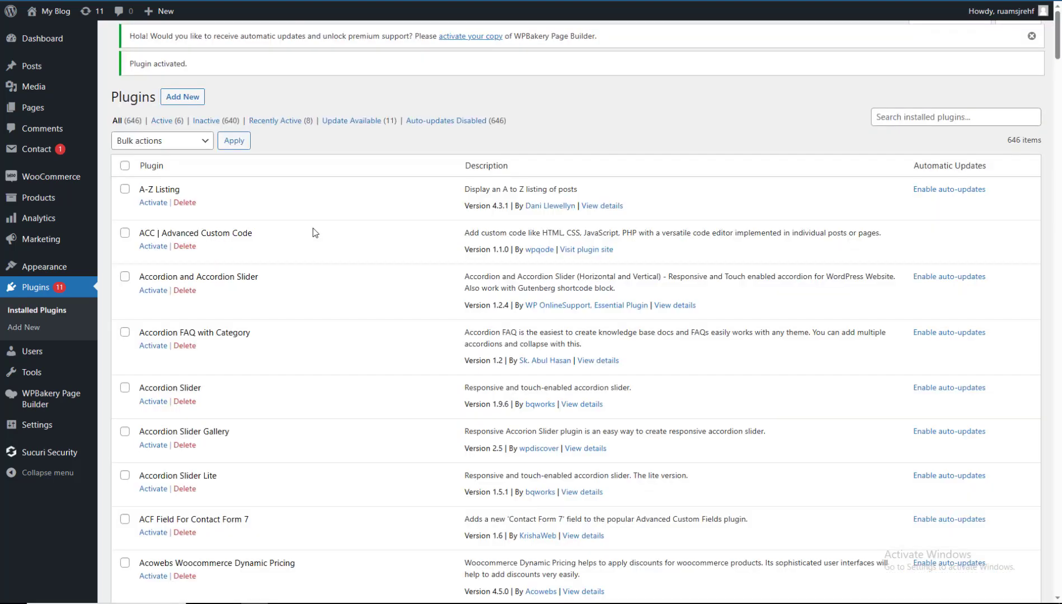
Open the Search Exclude settings from the active plugins and copy the title of the excluded post.
left_click(161, 120)
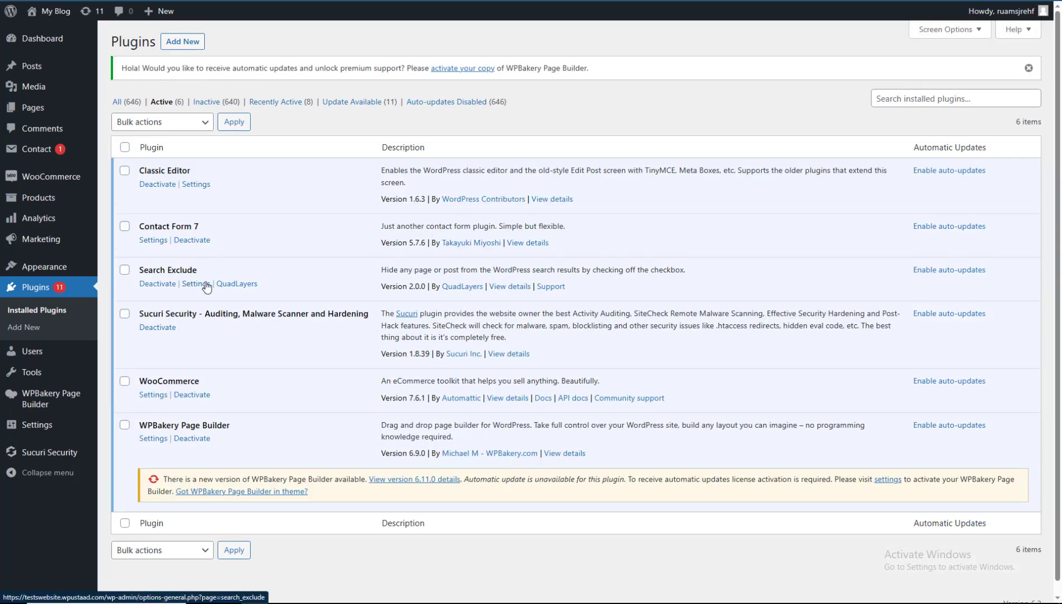
left_click(206, 284)
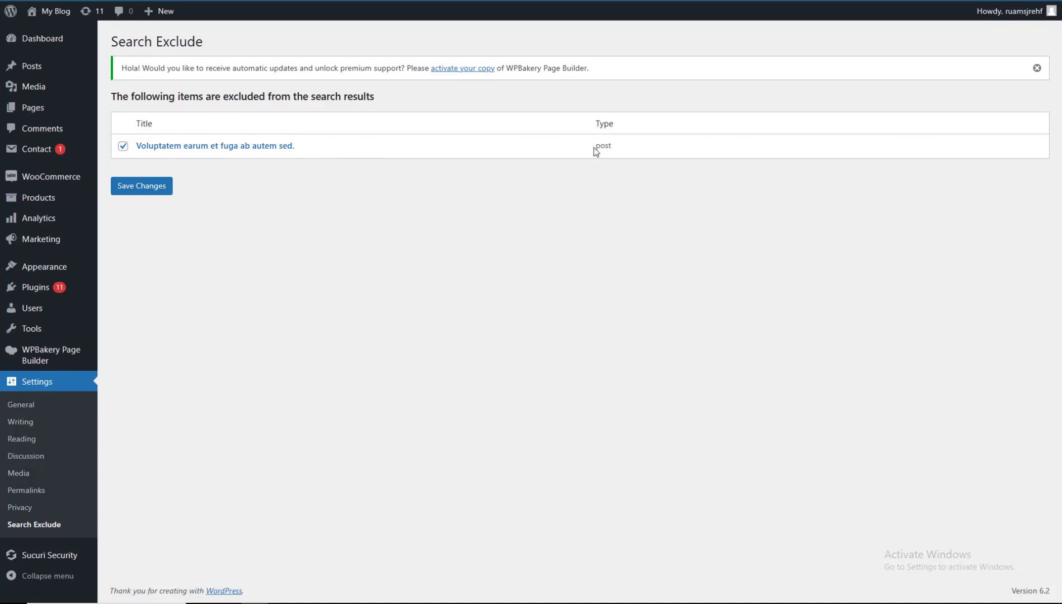
left_click_drag(594, 146, 625, 152)
left_click_drag(311, 148, 140, 157)
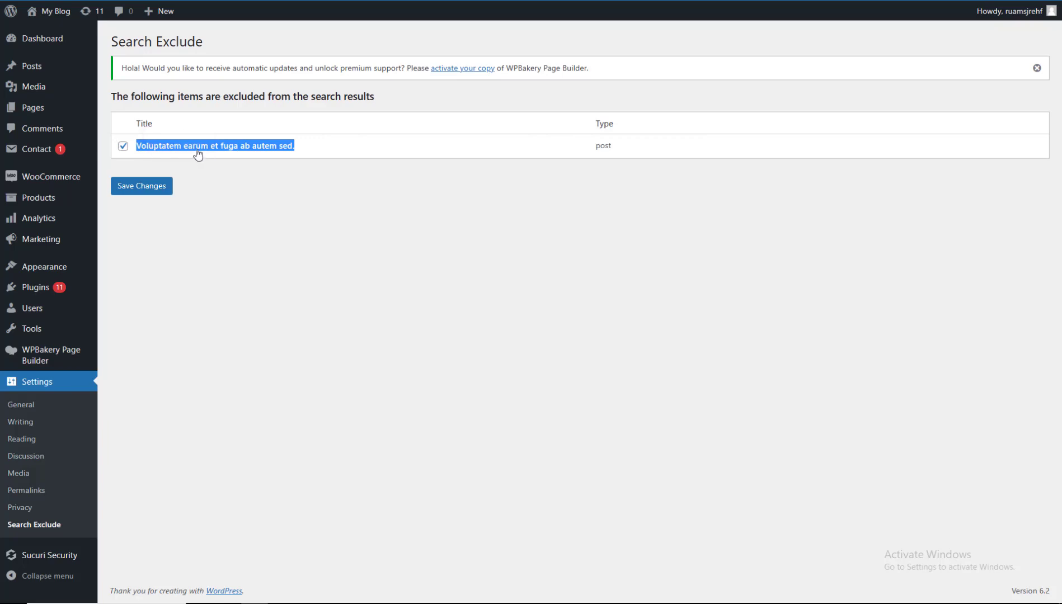
left_click(152, 189)
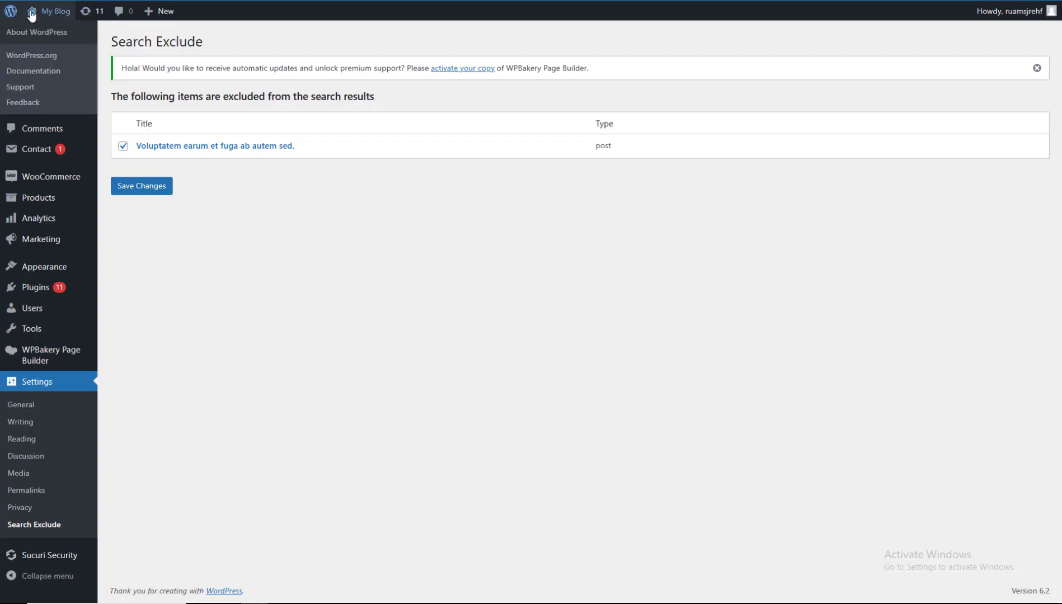
Visit the site and search it for "Voluptatem earum et fuga ab autem sed." to check the post's search visibility.
mouse_move(50, 11)
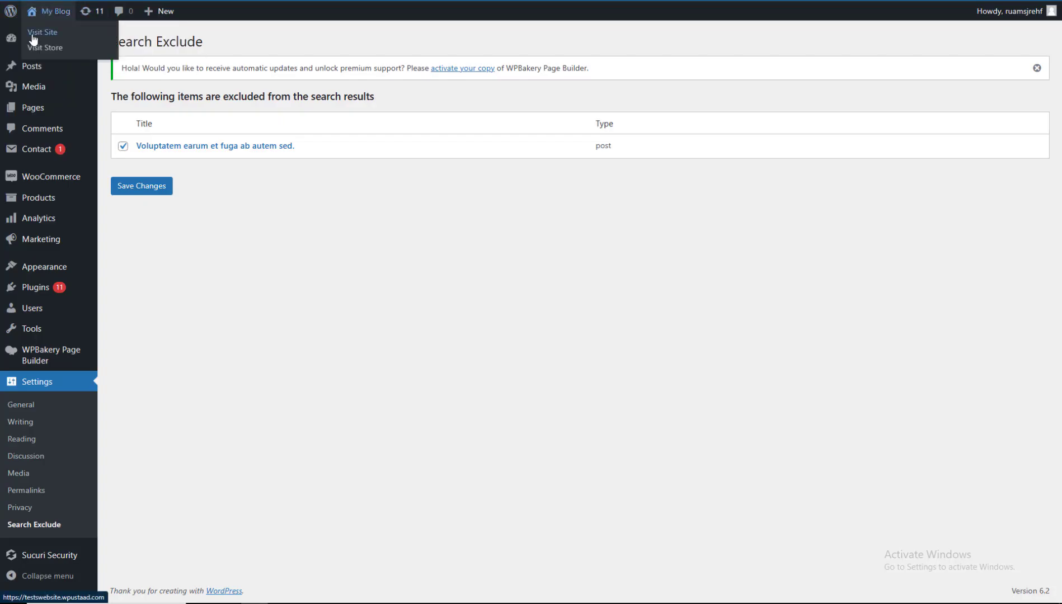
left_click(42, 32)
scroll(349, 371, "down", 10)
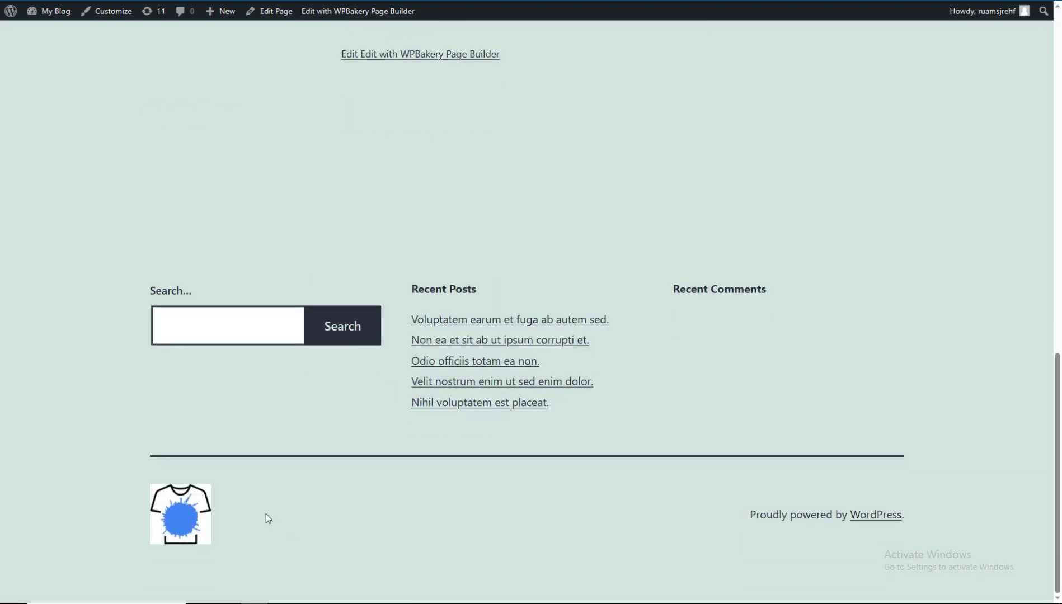
left_click(283, 332)
type("Voluptatem earum et fuga ab autem sed")
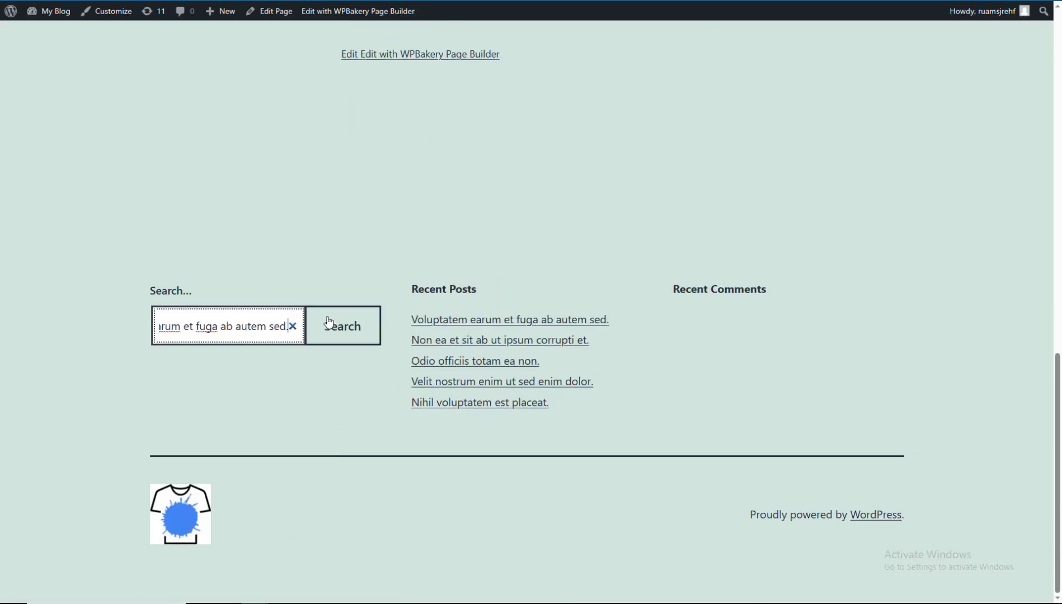
left_click(344, 326)
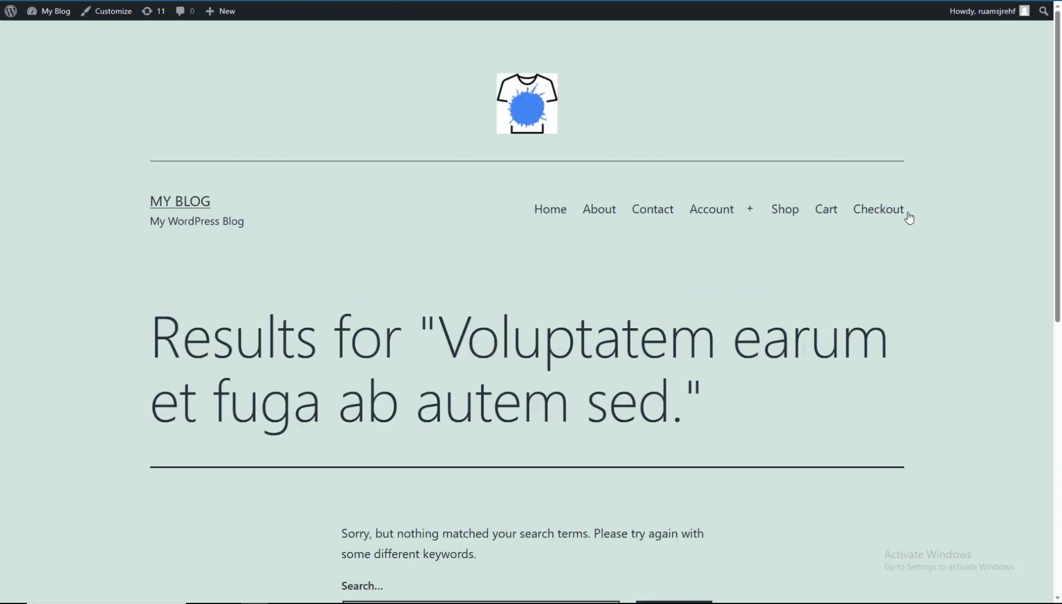
left_click_drag(1041, 244, 1007, 330)
scroll(1060, 348, "down", 3)
Remove "Voluptatem earum et fuga ab autem sed." from the excluded items, save, and rerun the site search for it.
left_click(795, 287)
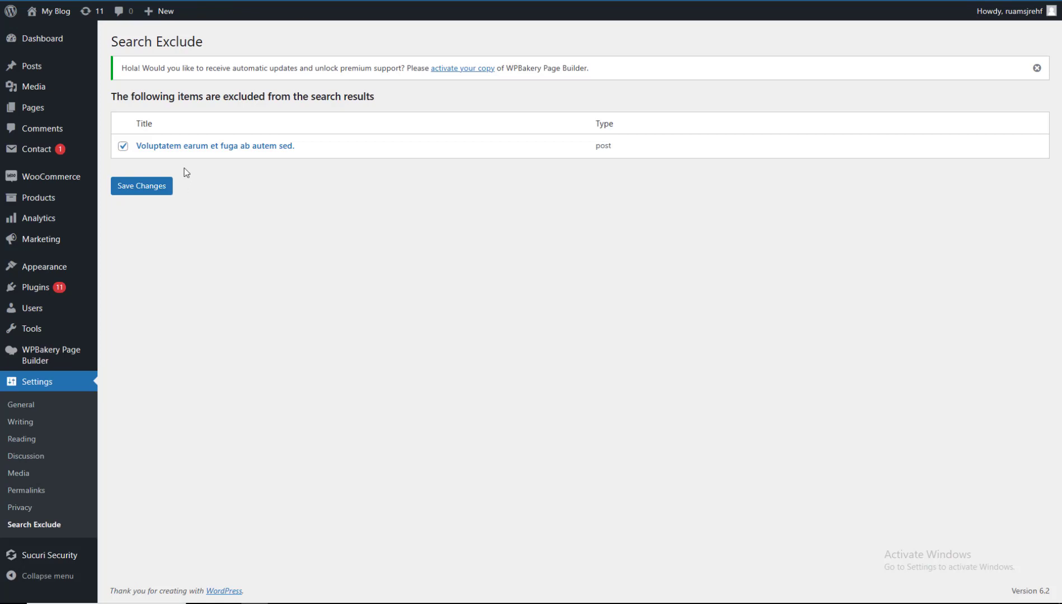
left_click(139, 192)
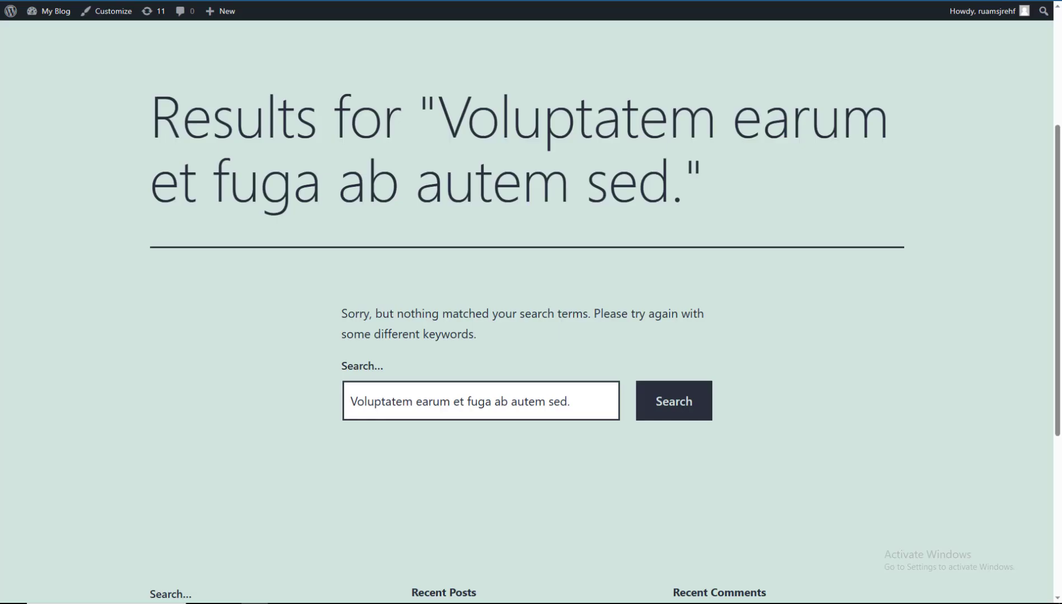
key("Return")
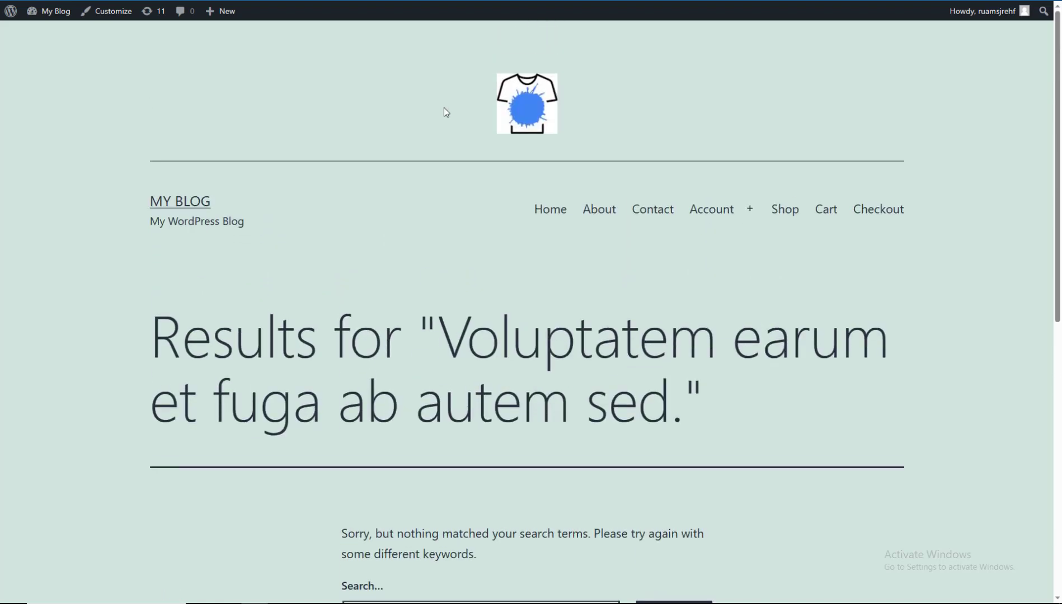
scroll(803, 340, "down", 10)
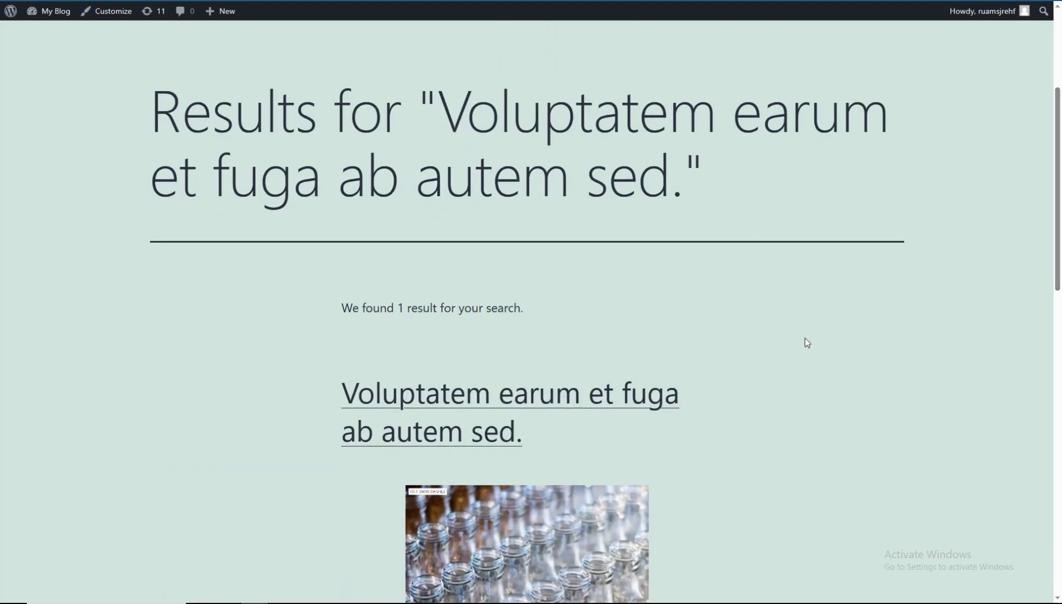
scroll(562, 311, "down", 10)
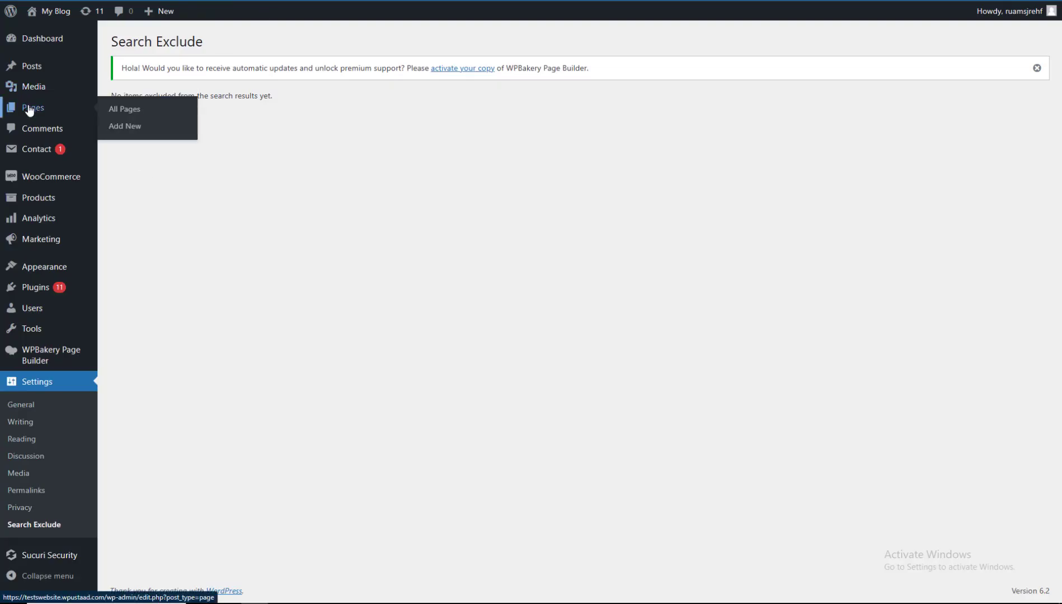
Copy the About page's title from the list of all pages and search the site for "About".
mouse_move(34, 107)
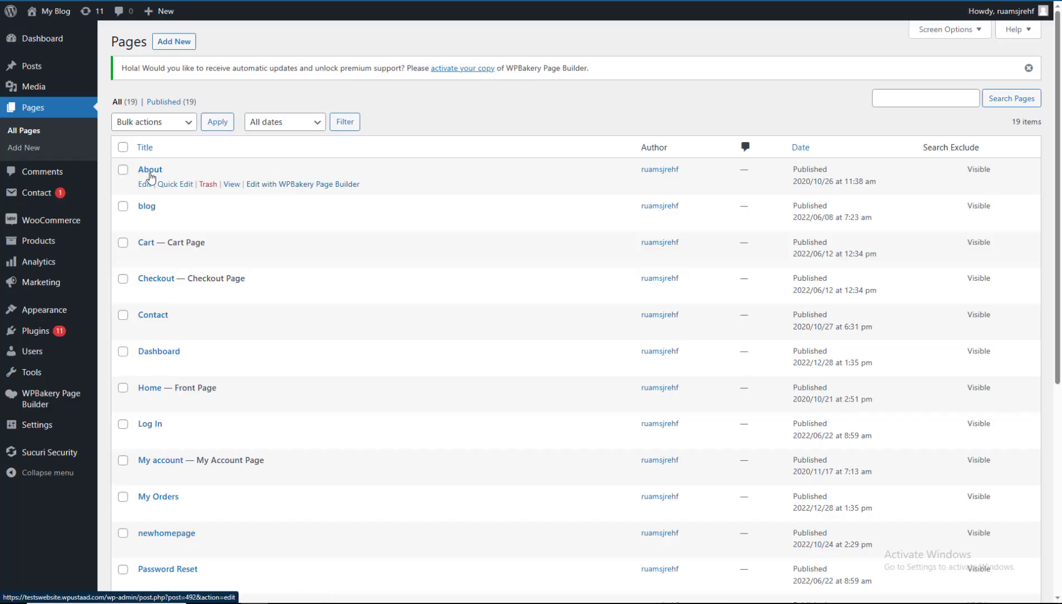
double_click(149, 169)
key("ctrl+c")
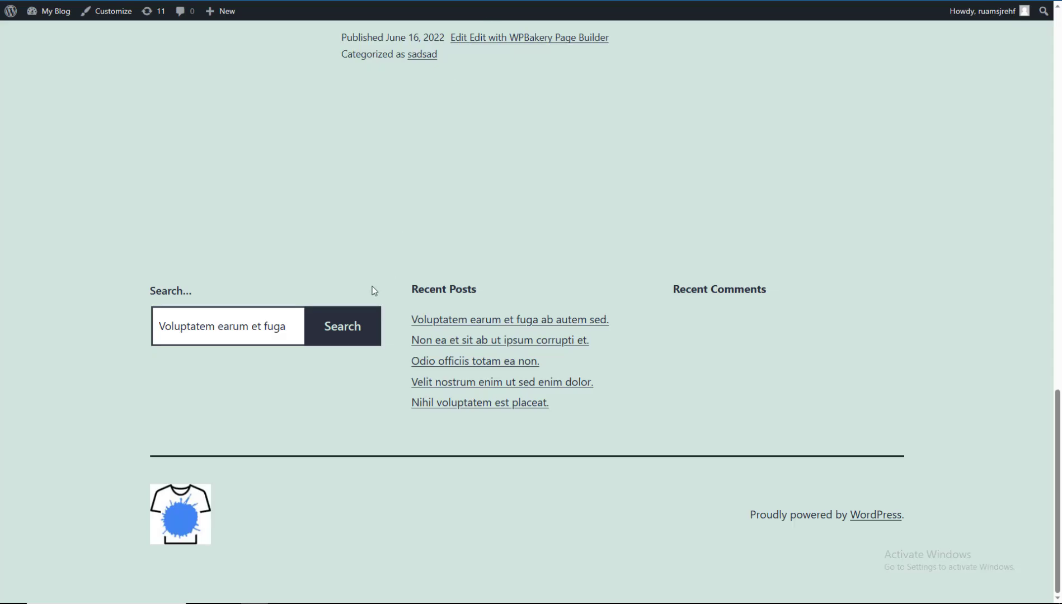
left_click(251, 326)
key("ctrl+a")
key("ctrl+v")
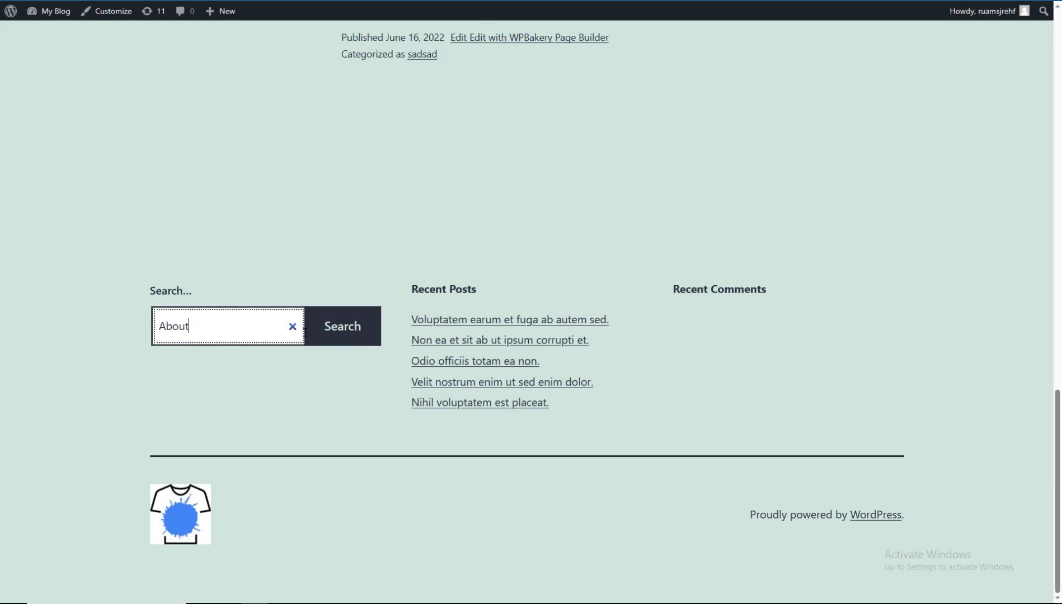
left_click(324, 335)
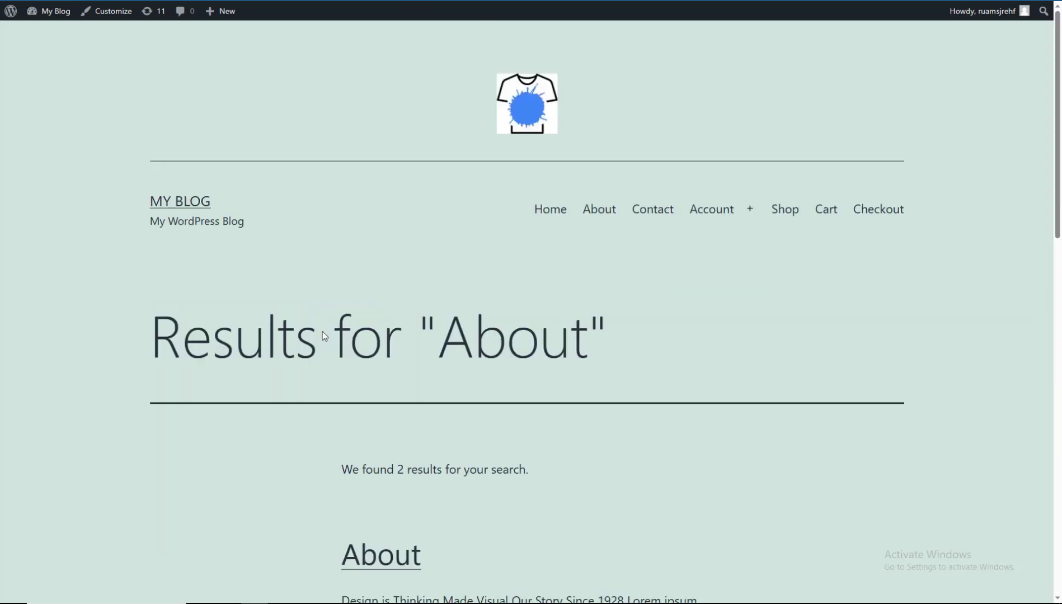
scroll(324, 336, "down", 5)
scroll(410, 135, "down", 10)
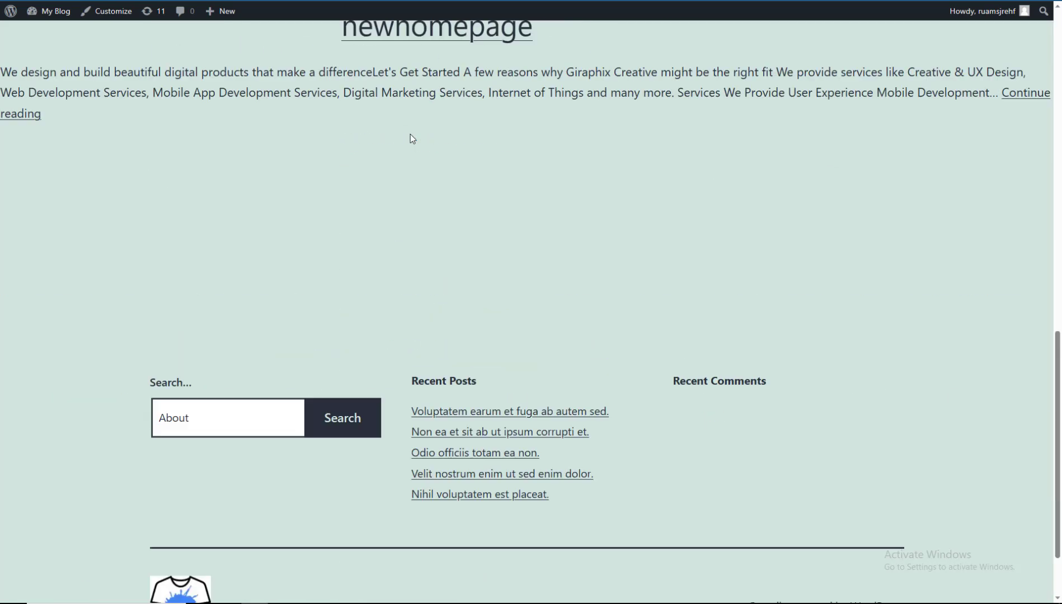
Quick-edit the About page to exclude it from search results and update it.
key("ctrl+Tab")
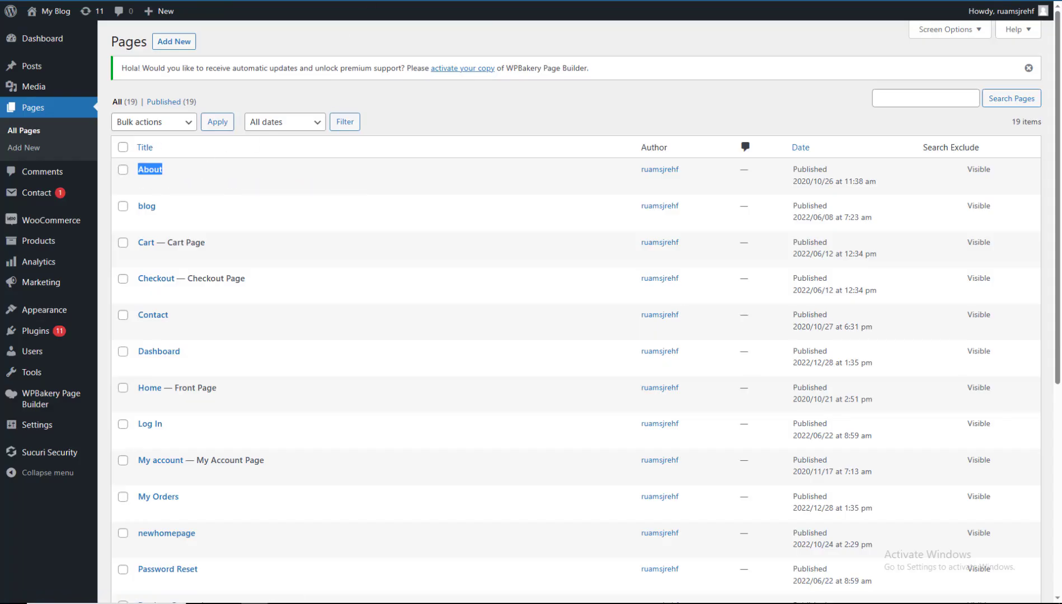
mouse_move(262, 194)
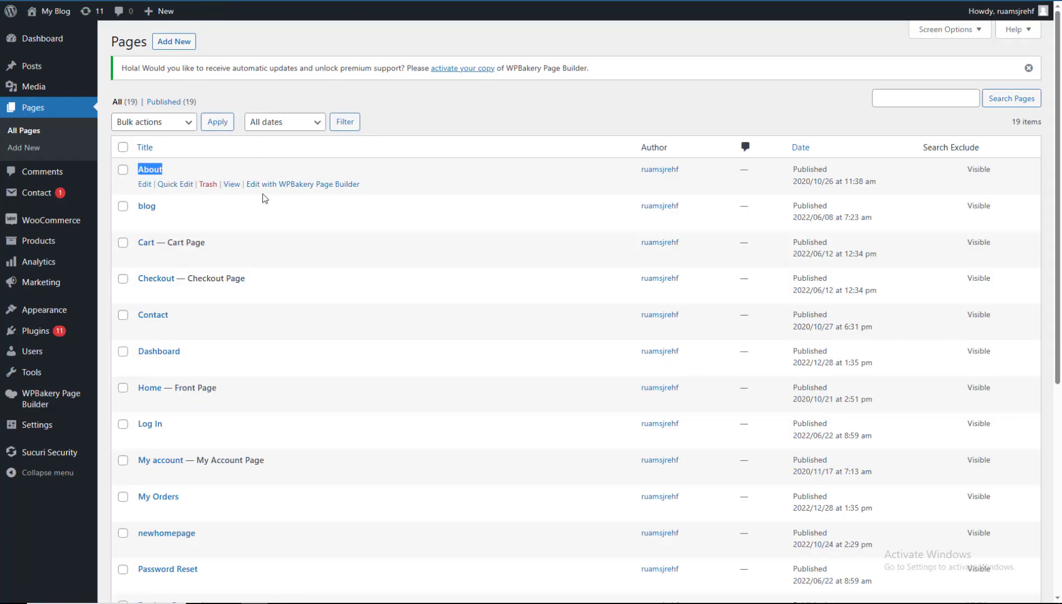
left_click(168, 185)
left_click(624, 295)
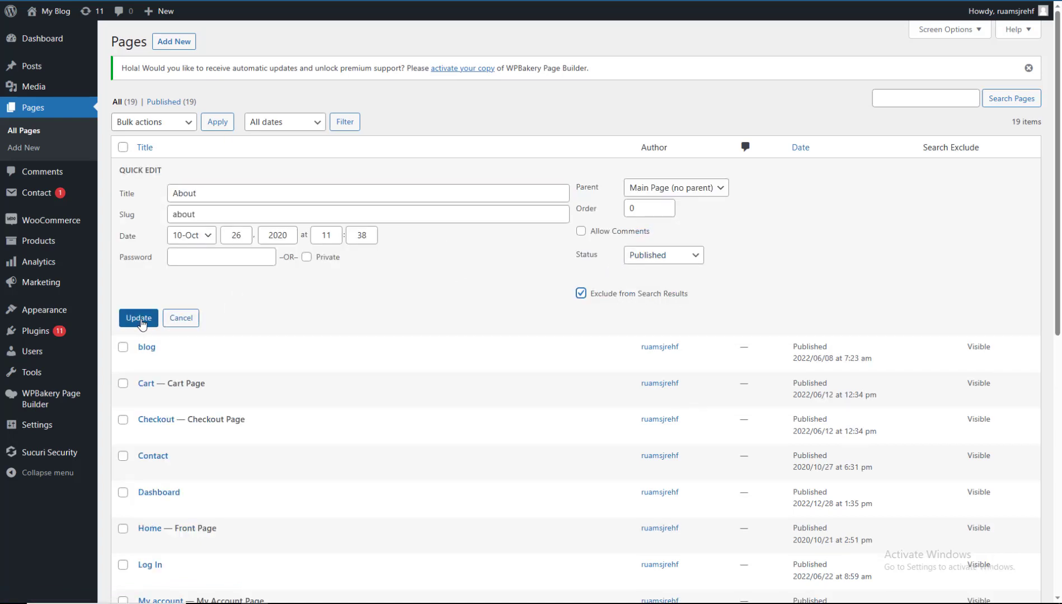
left_click(140, 319)
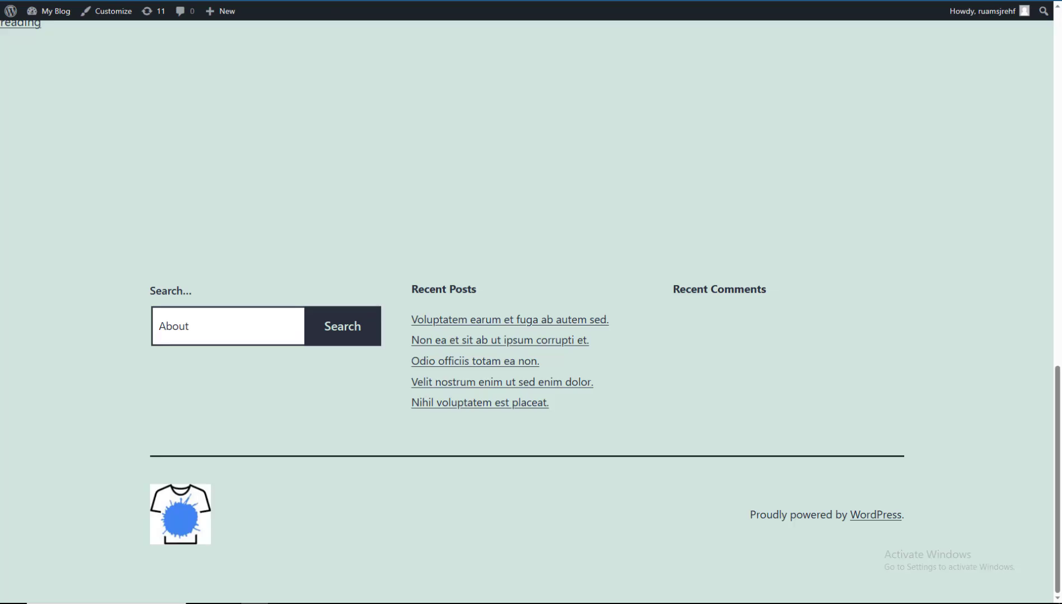
Rerun the site search for "About" and check whether the excluded page is still listed.
scroll(389, 163, "up", 4)
scroll(391, 161, "down", 4)
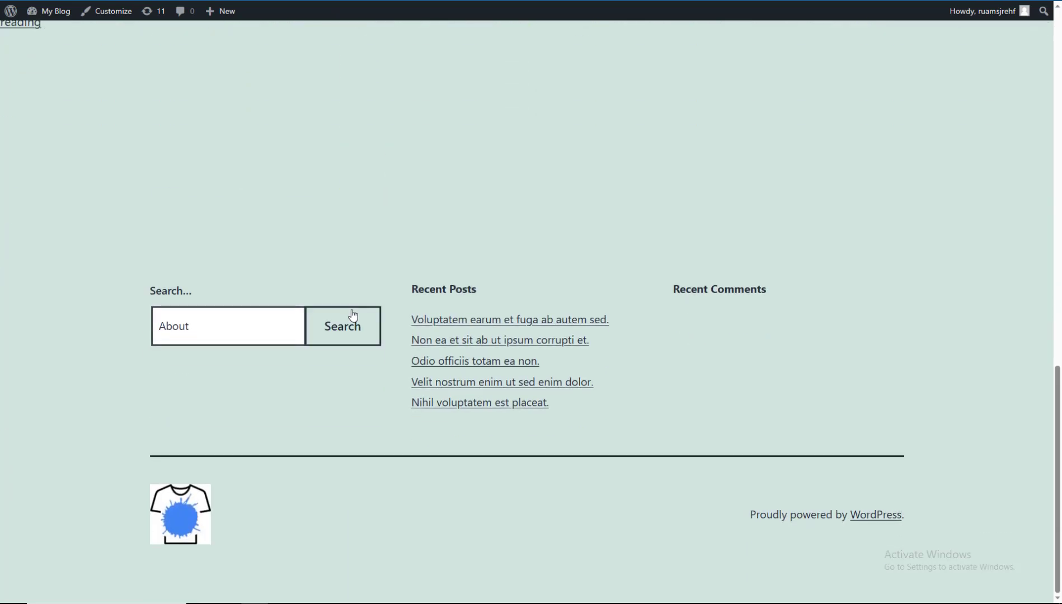
key("ctrl+l")
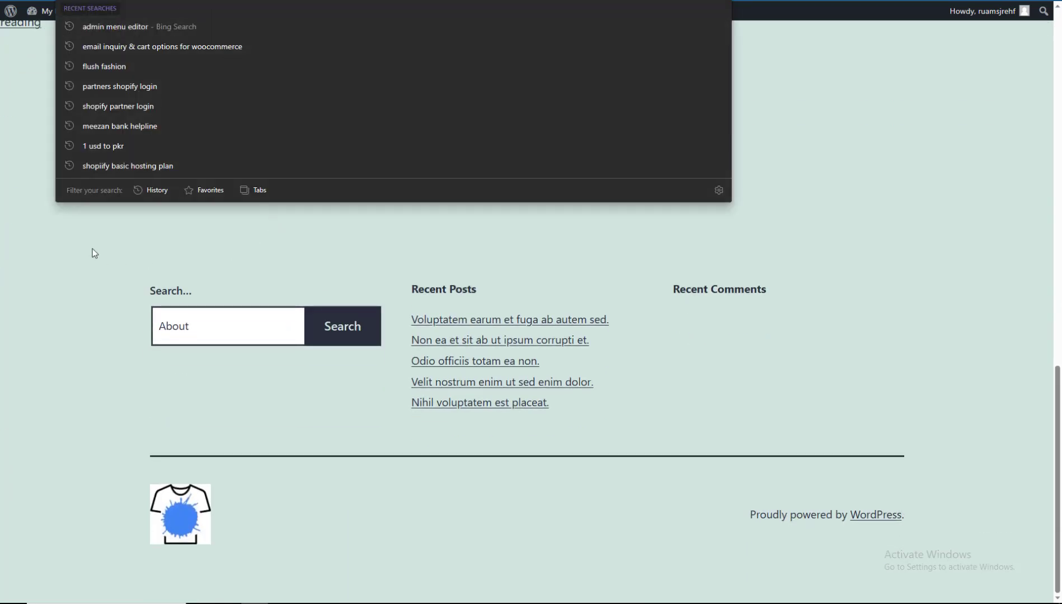
key("Return")
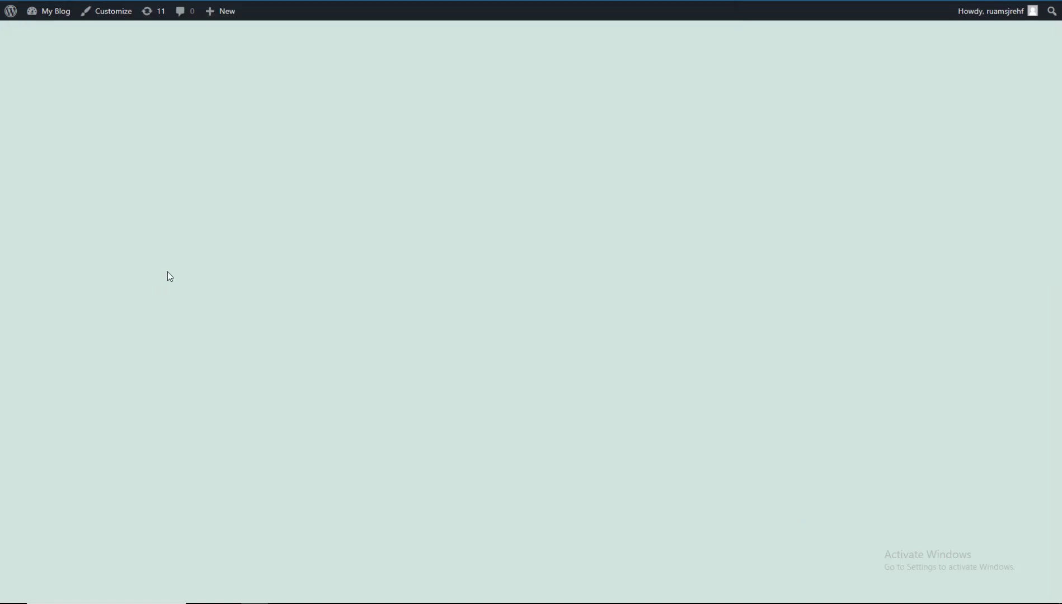
scroll(352, 268, "up", 8)
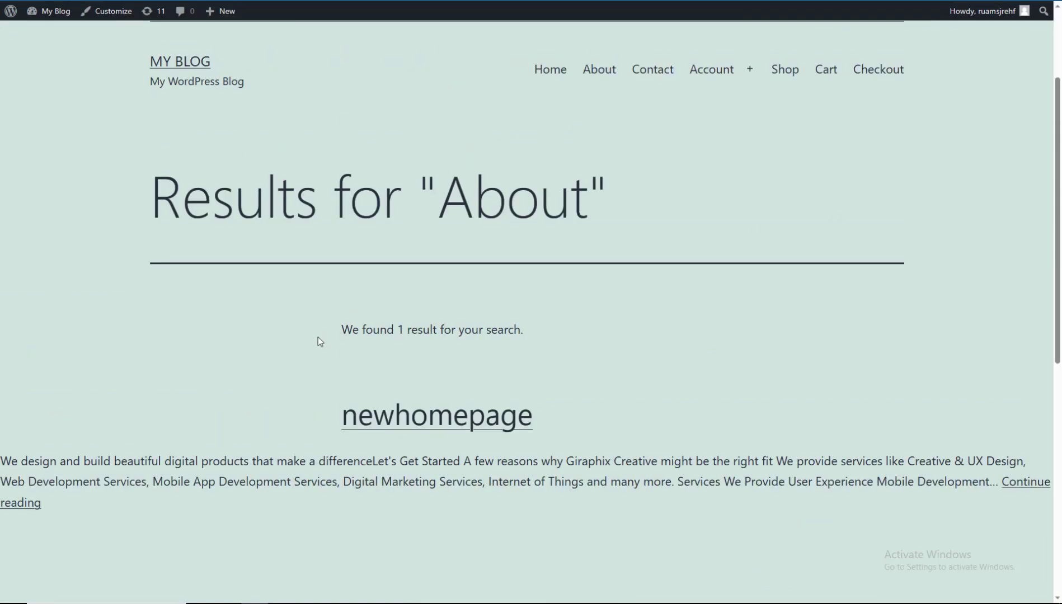
left_click_drag(342, 325, 557, 321)
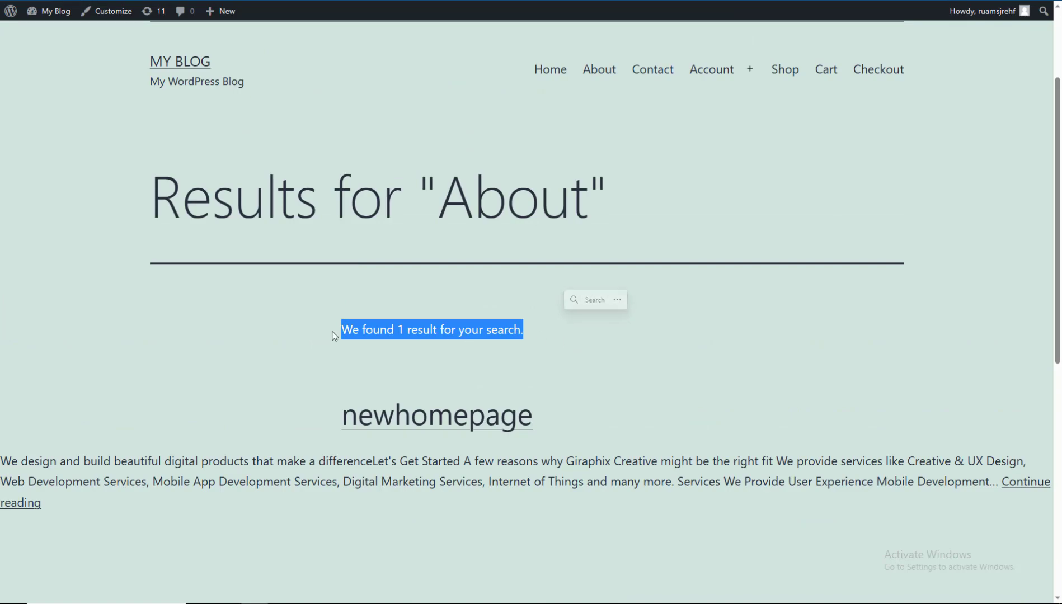
left_click(306, 341)
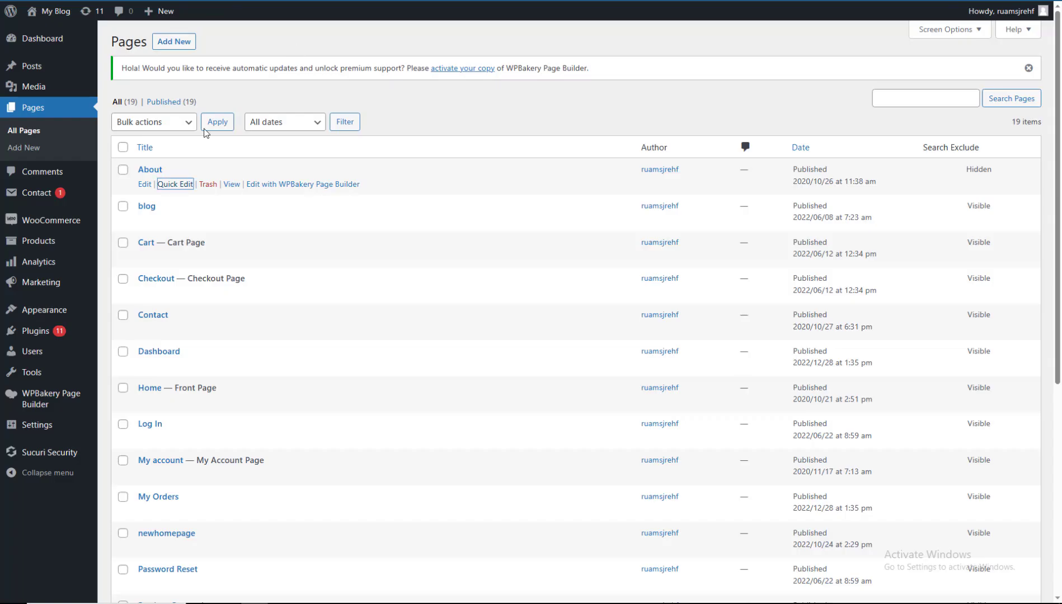
Open the About page for editing and examine the refreshed list of excluded items in the Search Exclude settings.
left_click(144, 185)
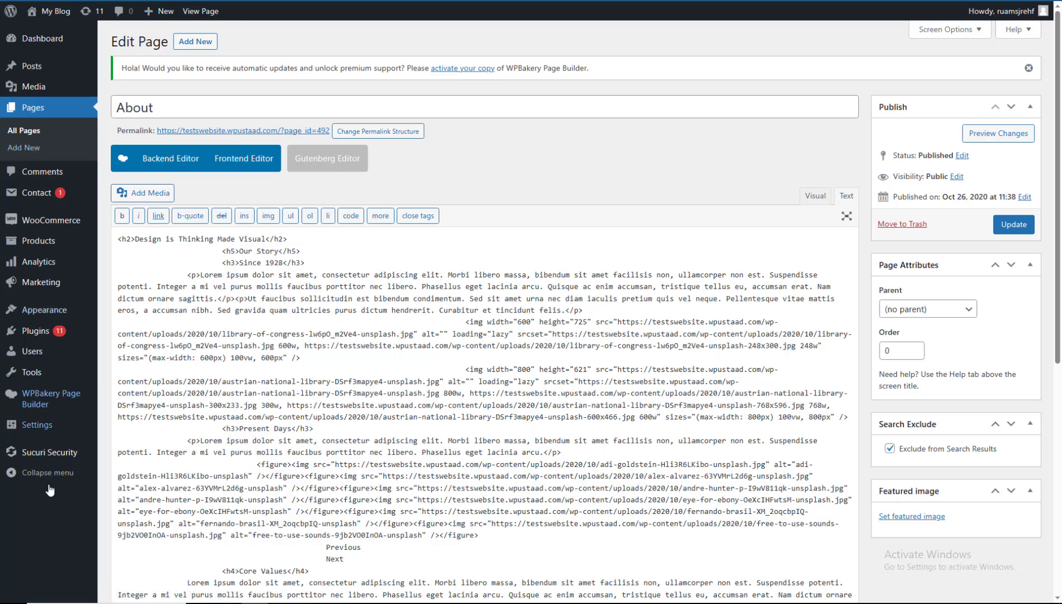
mouse_move(37, 425)
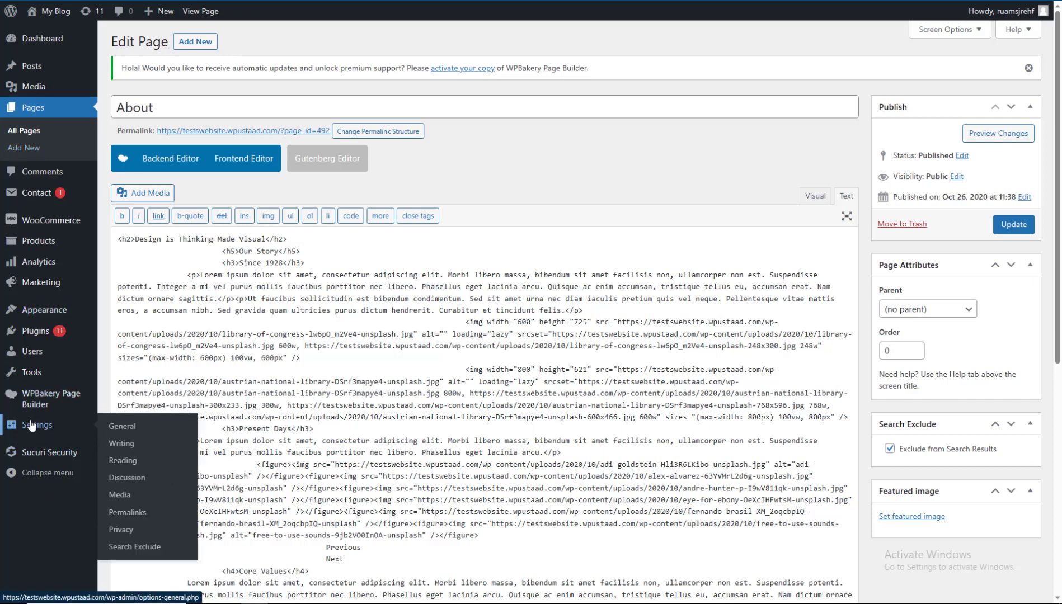
left_click(118, 548)
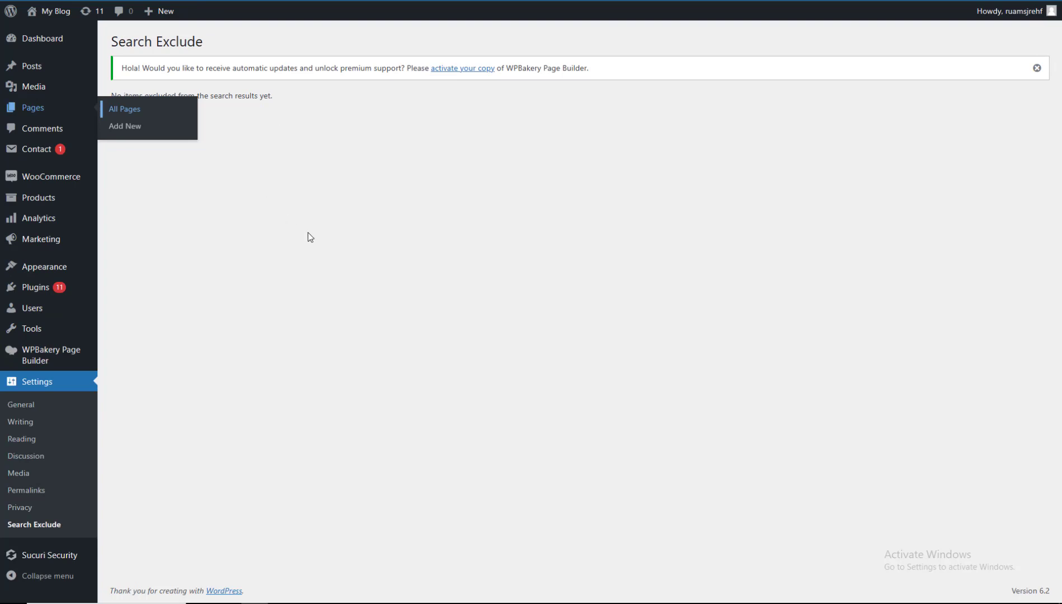
key("F5")
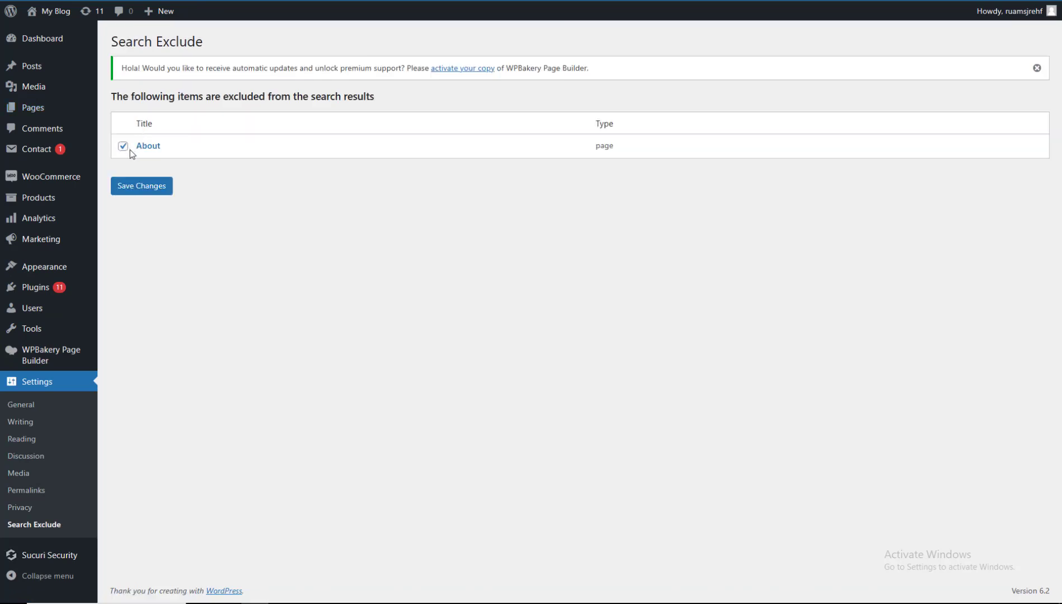
double_click(603, 145)
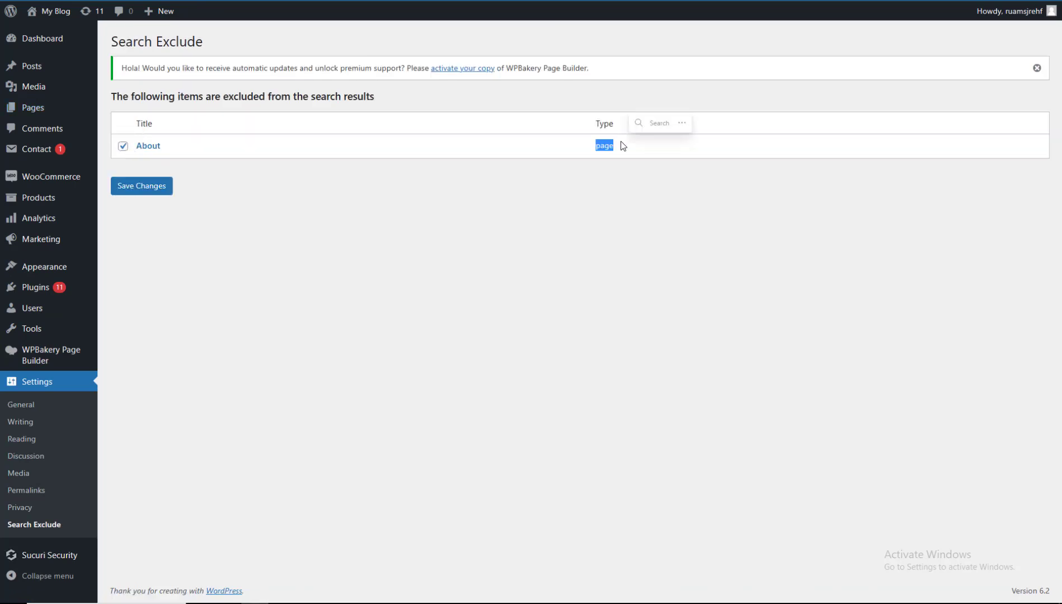
left_click(384, 263)
Remove the About page from the excluded items, save the changes, and rerun the site search for "About".
left_click(123, 146)
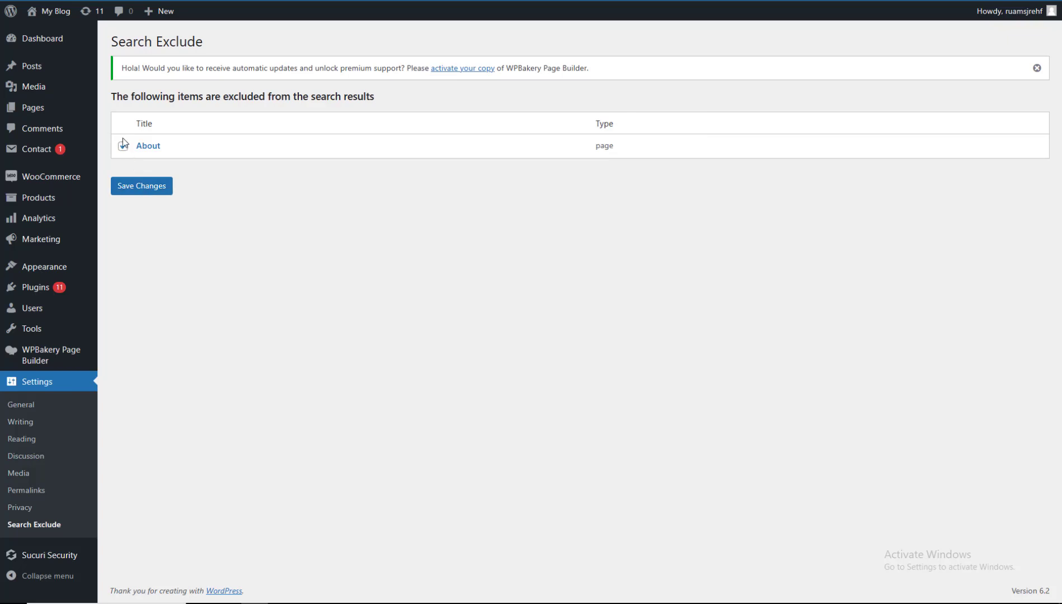
left_click(123, 146)
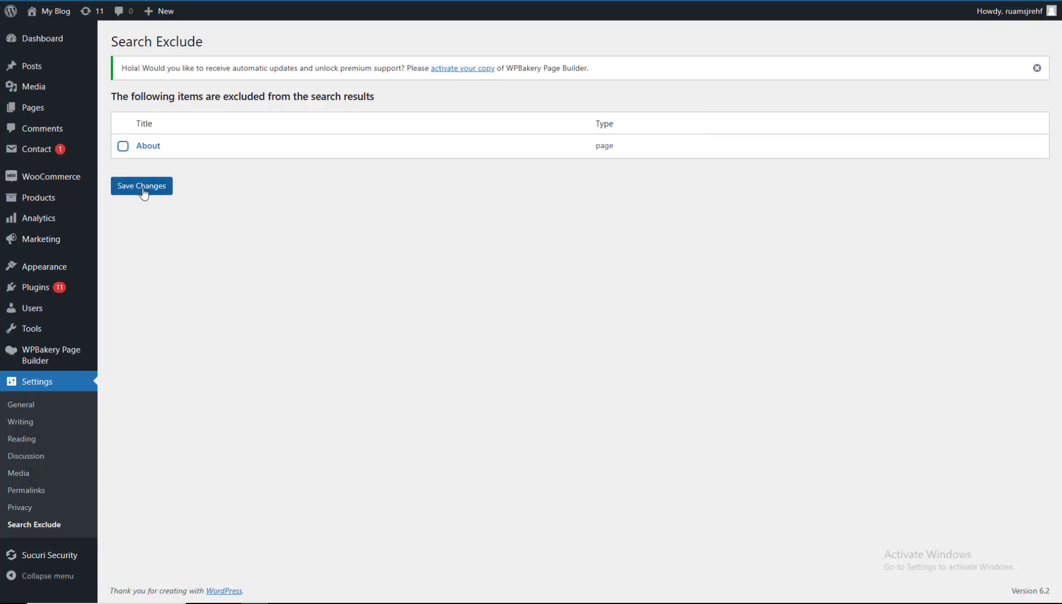
left_click(143, 190)
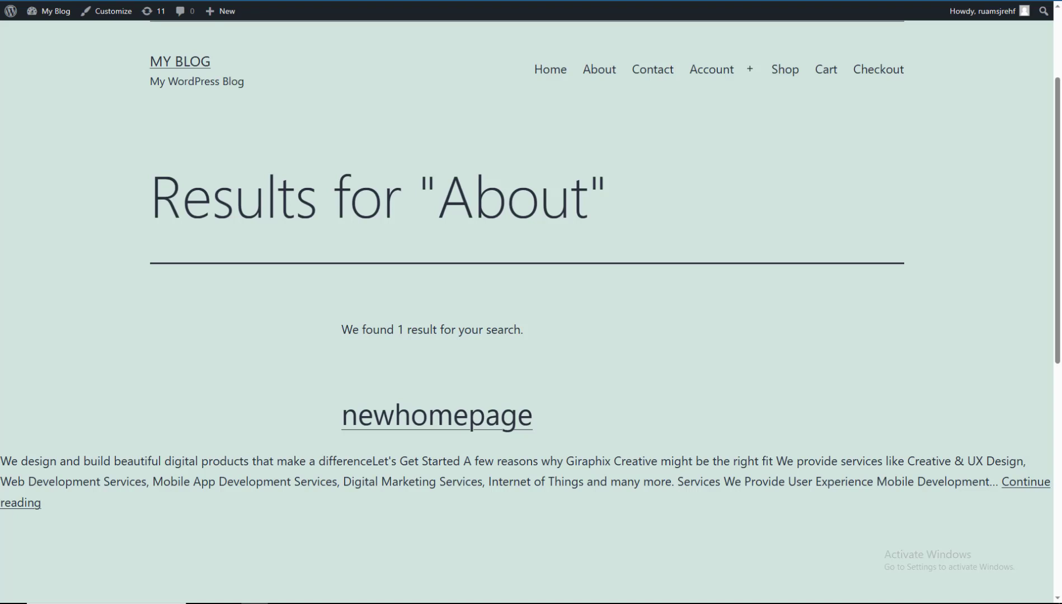
key("F5")
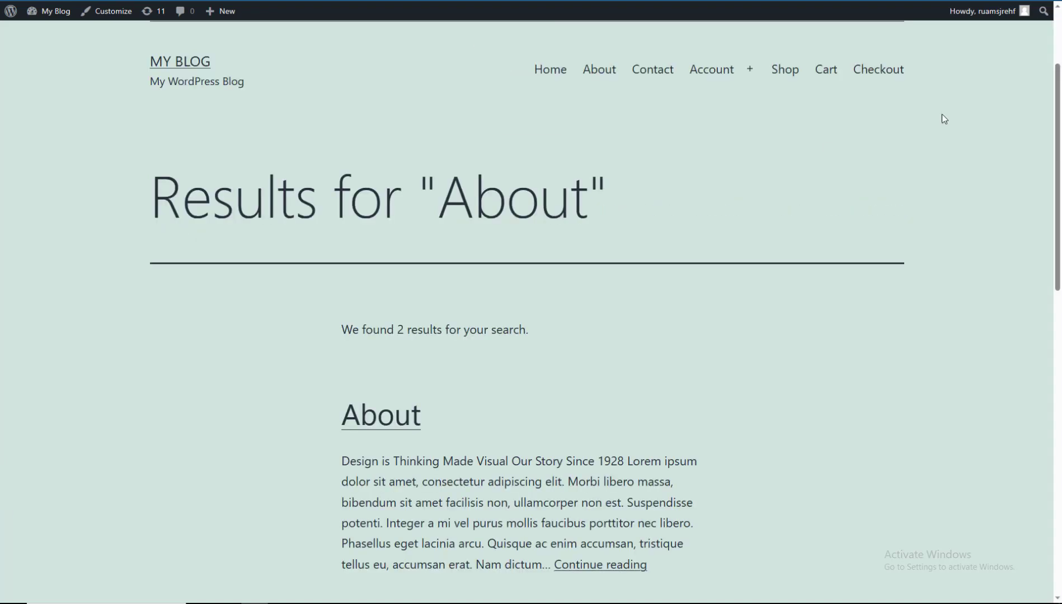
scroll(519, 317, "down", 3)
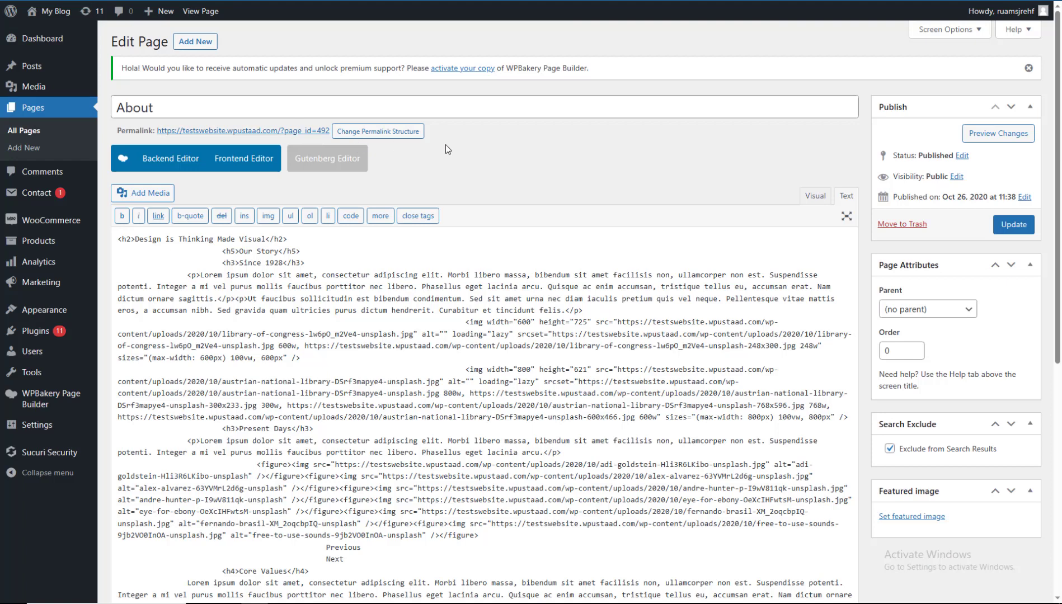
From the posts list, view the full and quick edit forms of "Voluptatem earum et fuga ab autem sed." without changing anything.
left_click(32, 67)
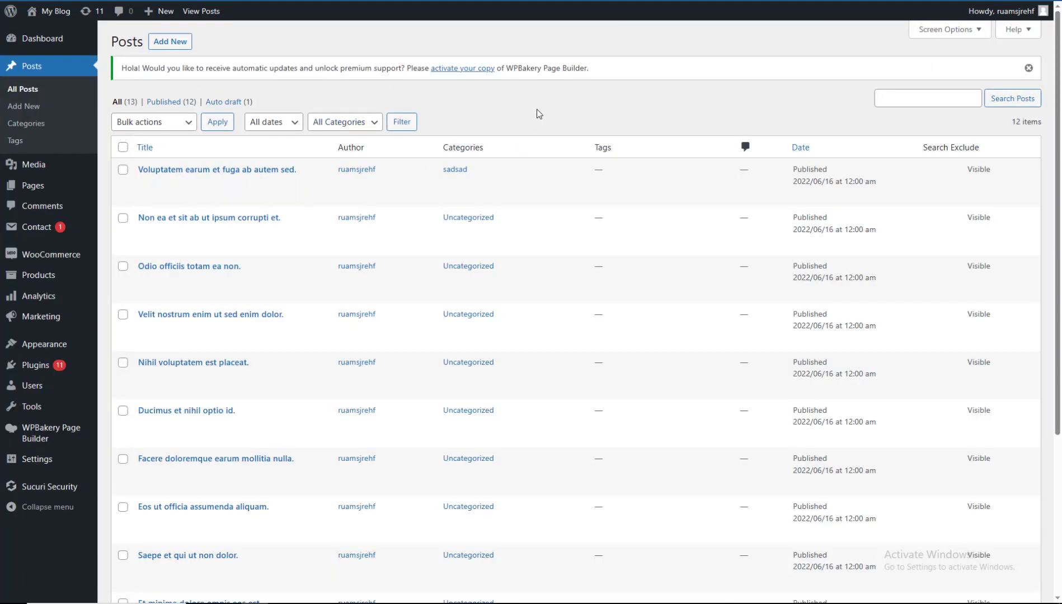
mouse_move(139, 193)
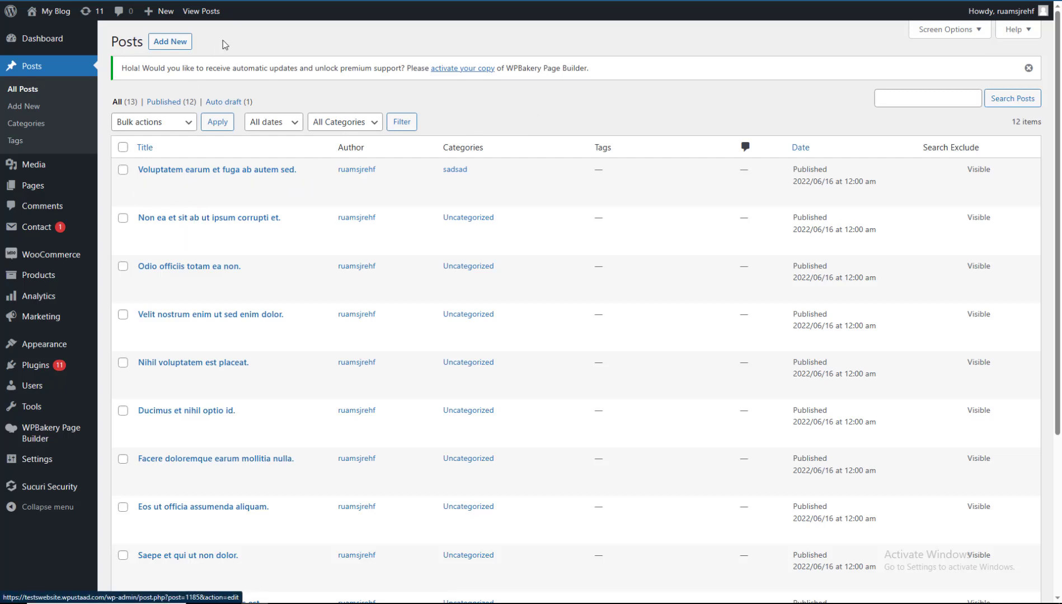
mouse_move(62, 465)
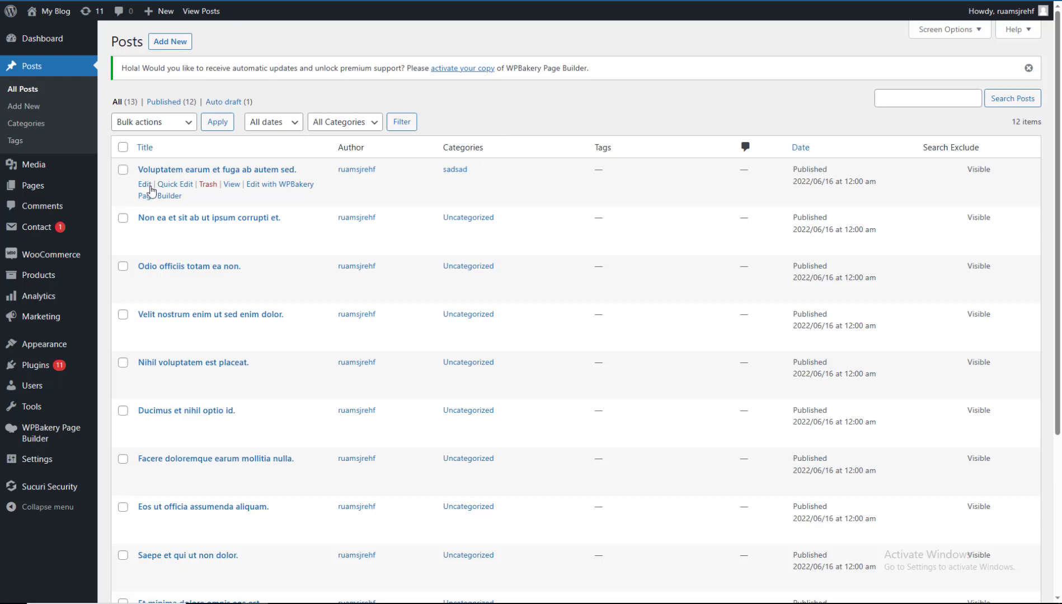
left_click(144, 184)
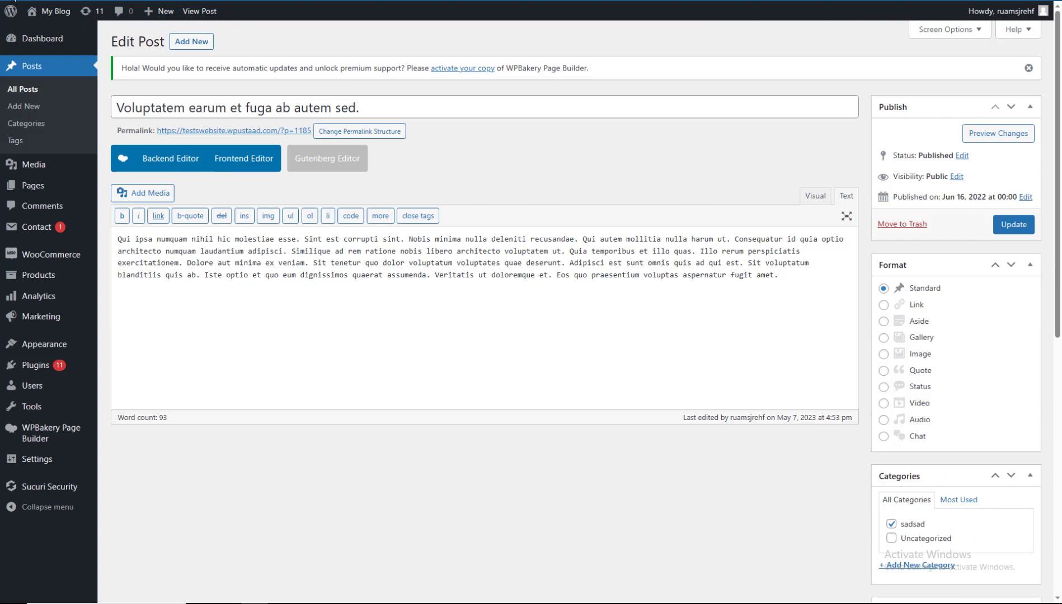
left_click(14, 1)
left_click(176, 184)
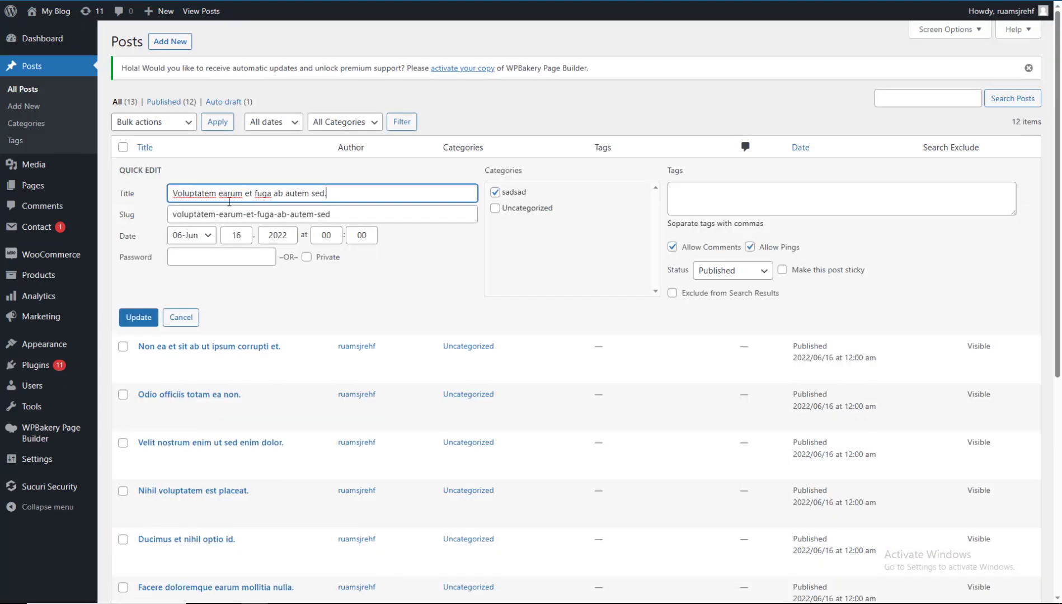
left_click(180, 317)
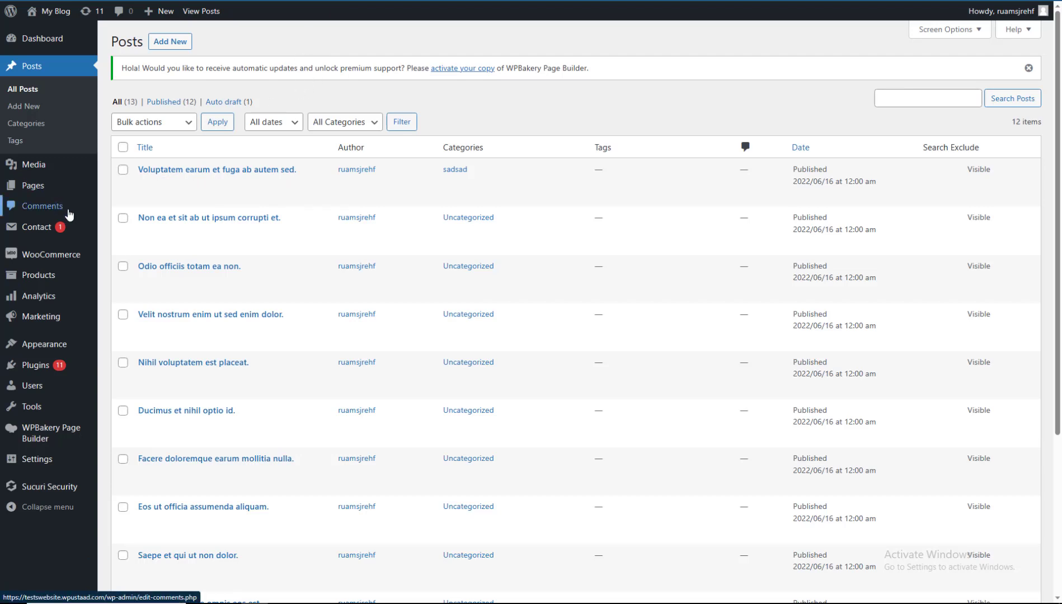
View the list of all users and return to the posts list.
mouse_move(19, 275)
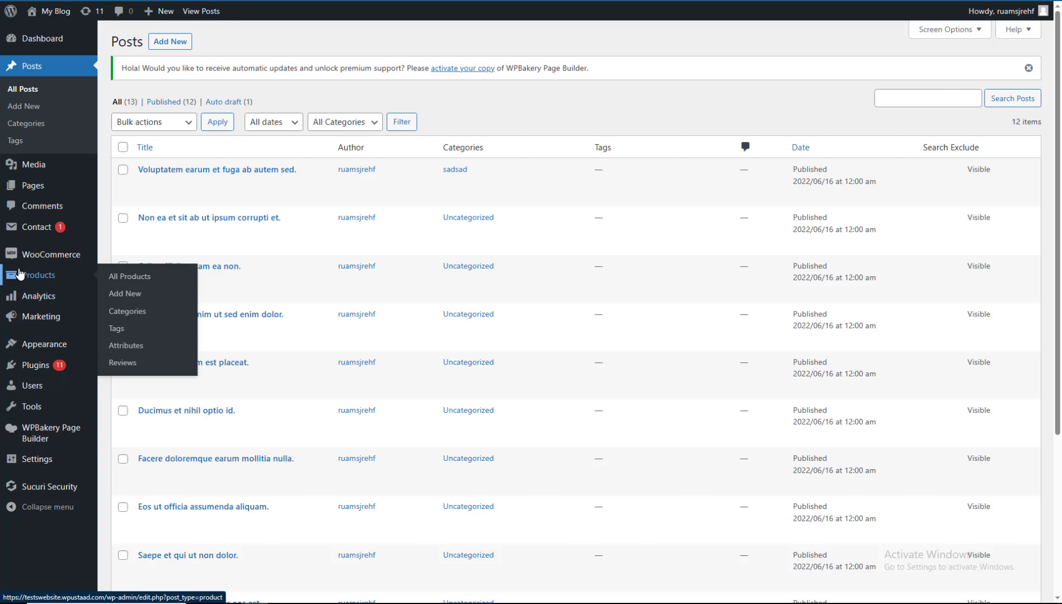
mouse_move(24, 364)
mouse_move(25, 387)
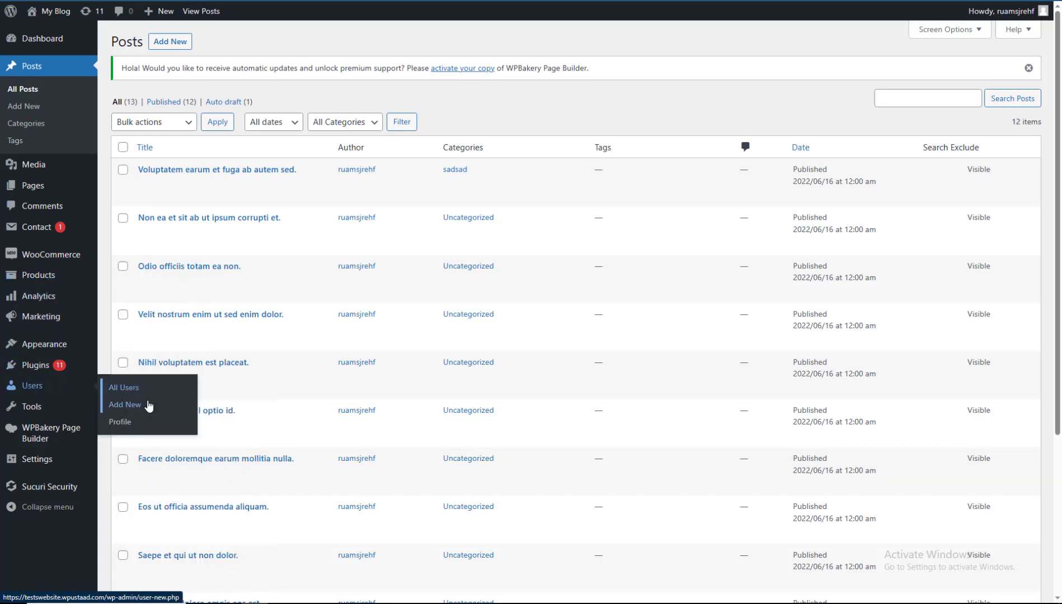
mouse_move(44, 418)
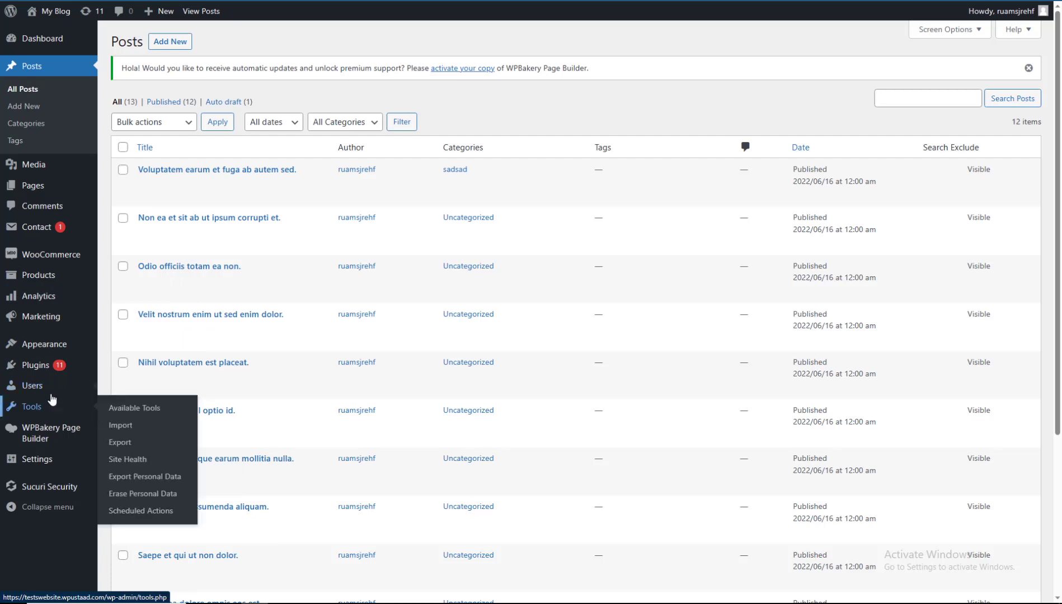
left_click(50, 391)
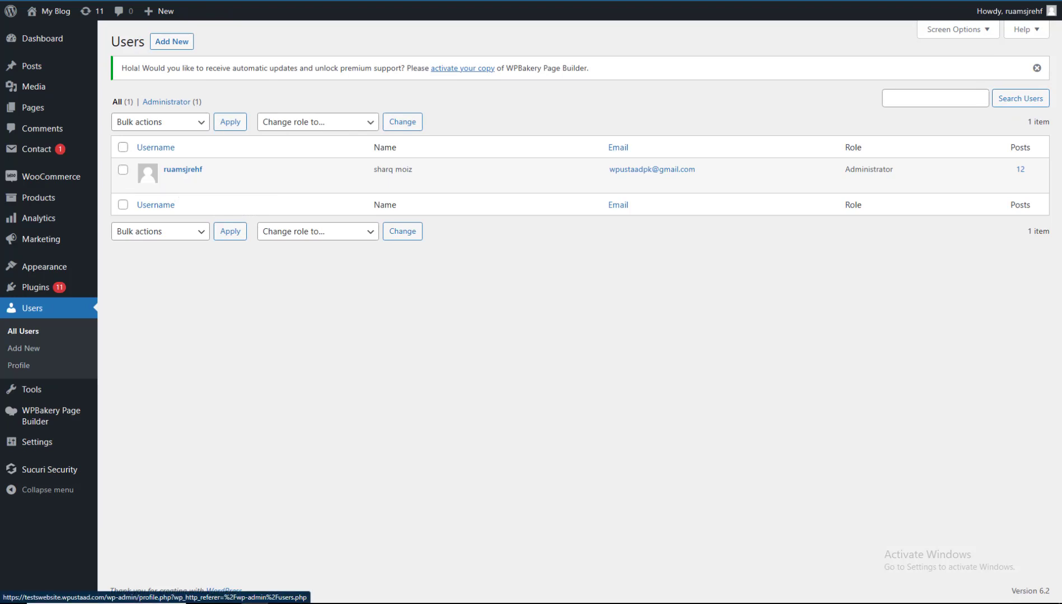
key("alt+Left")
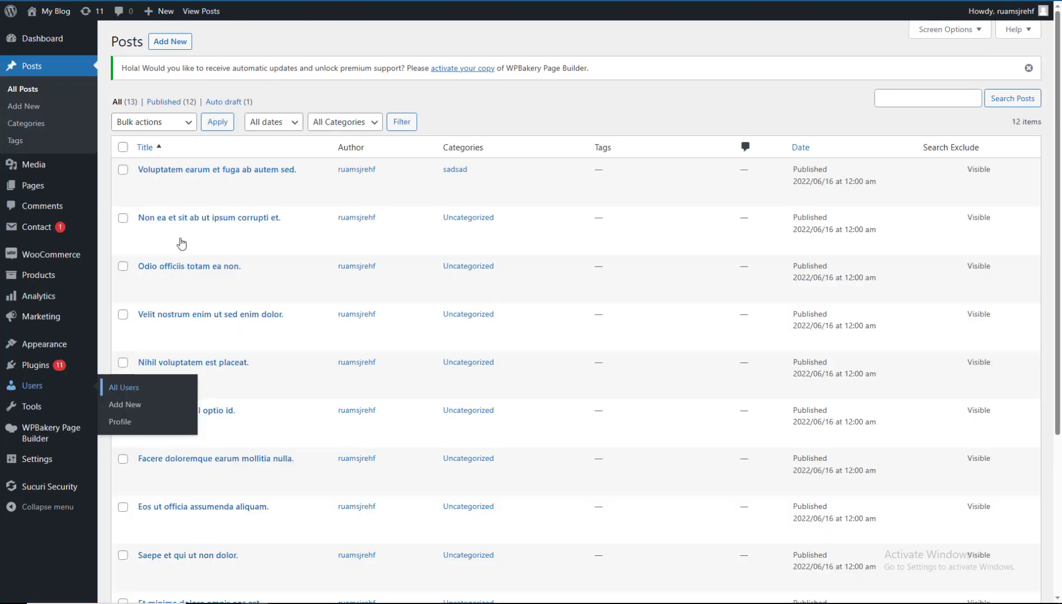
Copy "Divi Simplified" from the crop-top's name in the products list and search the site for it.
left_click(33, 275)
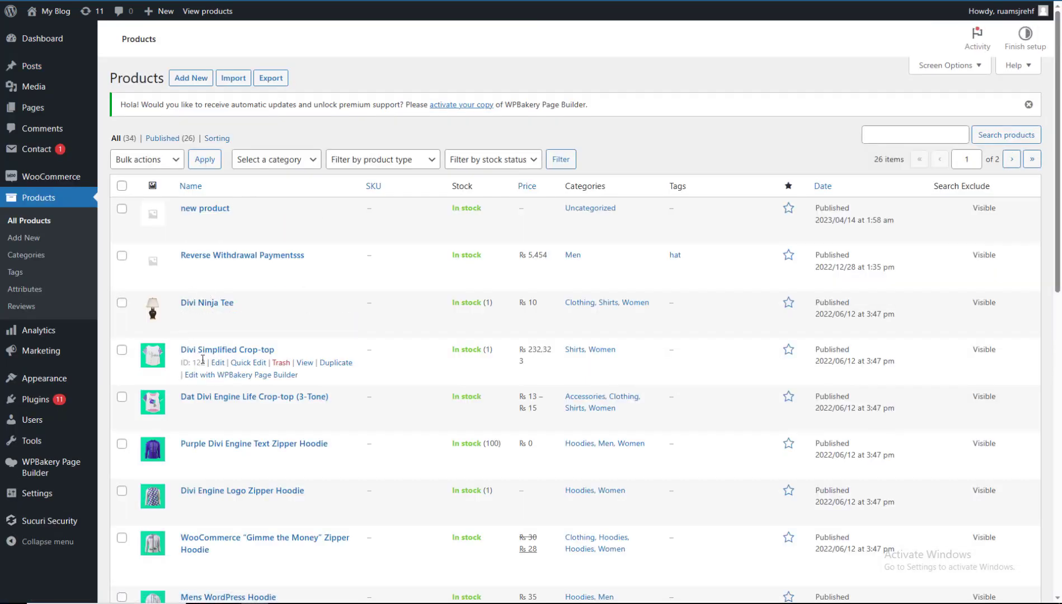
left_click_drag(185, 350, 234, 347)
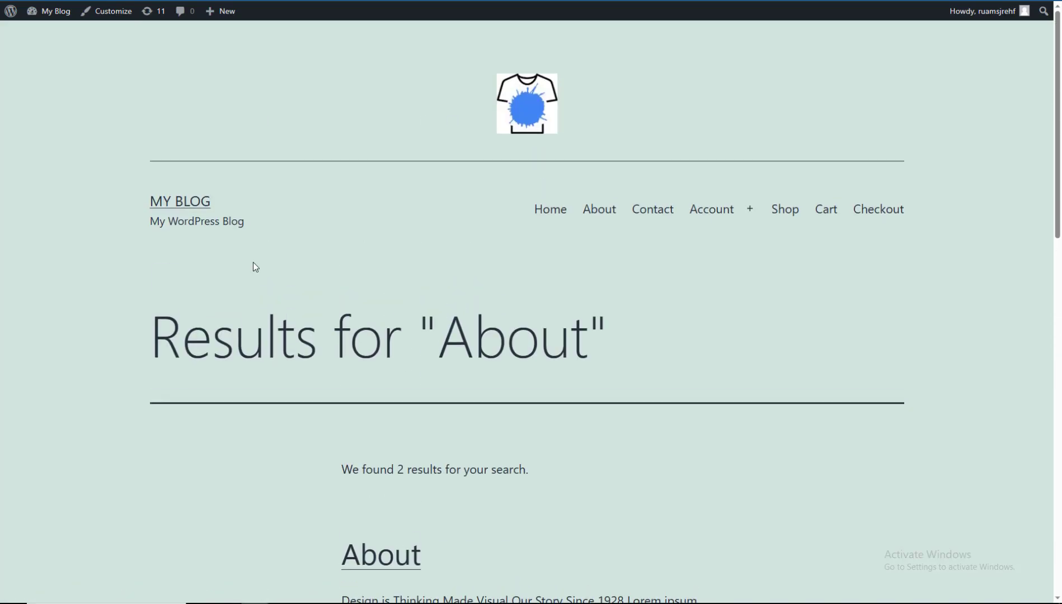
scroll(253, 266, "down", 15)
left_click(242, 317)
key("ctrl+a")
type("Divi Simplified")
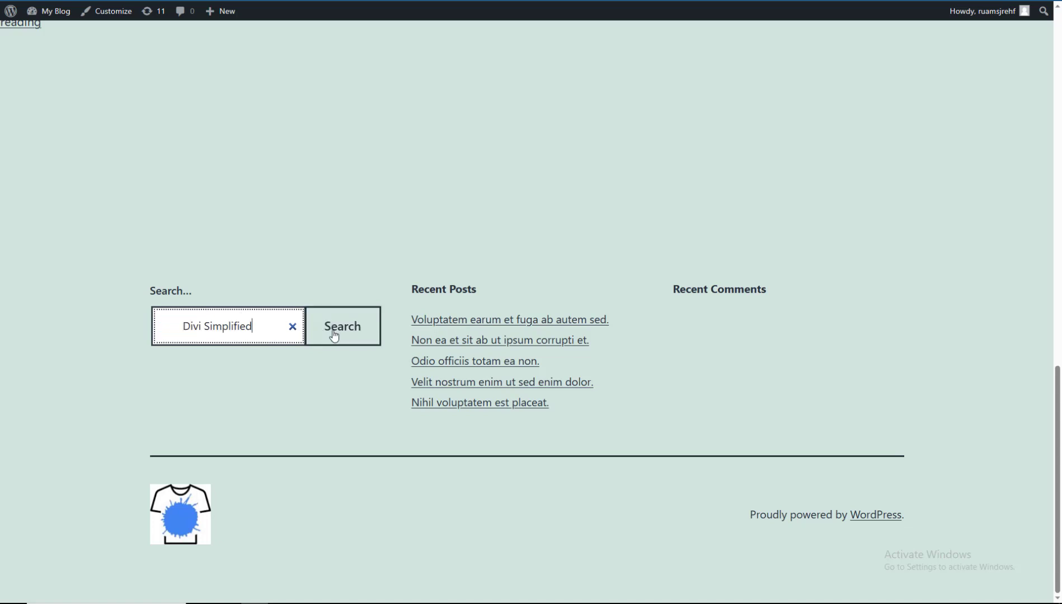
left_click(332, 330)
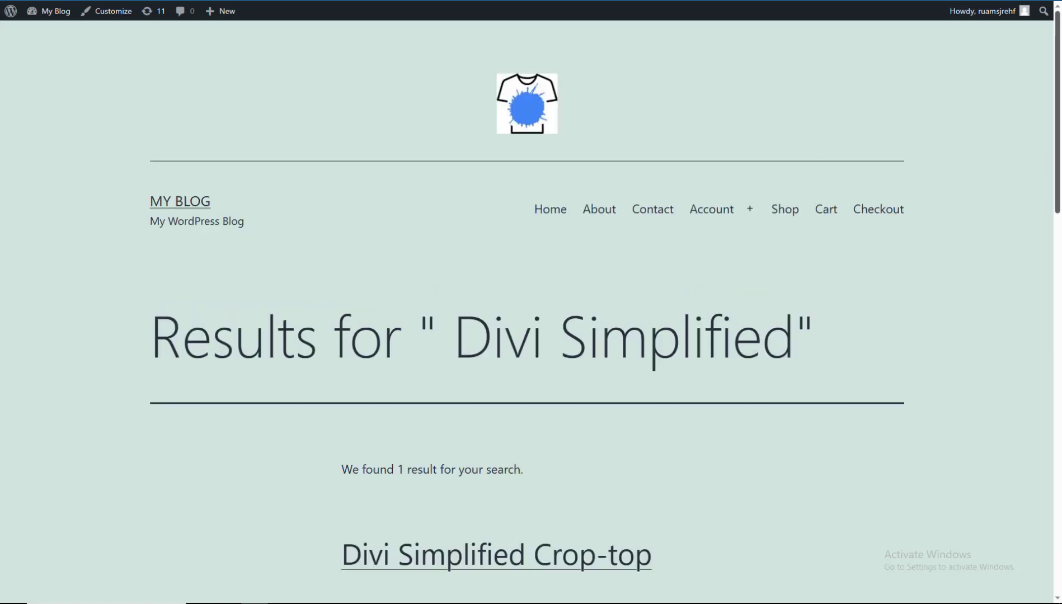
left_click_drag(1058, 95, 1060, 287)
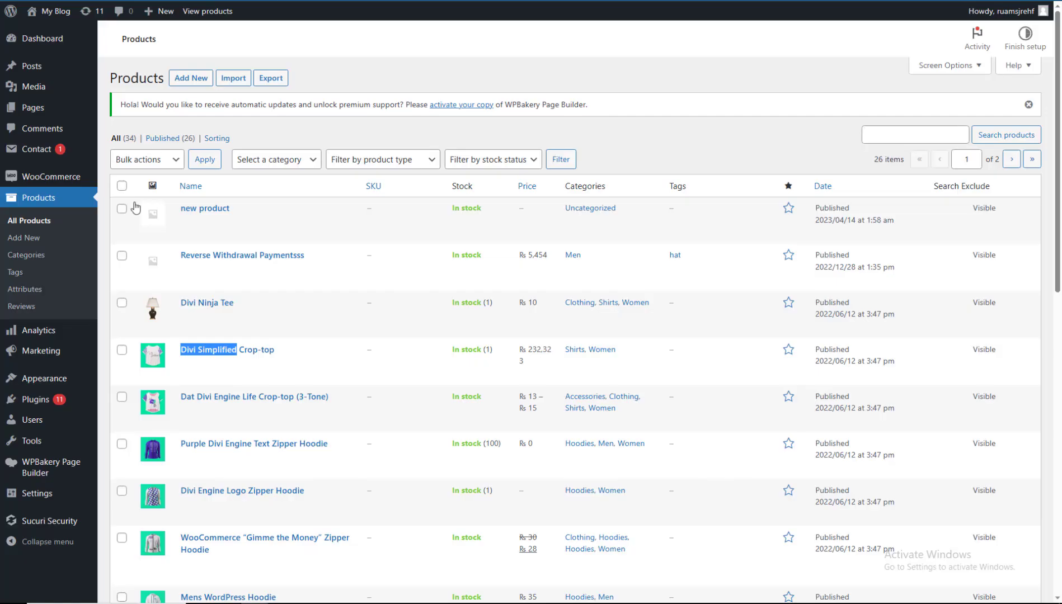
Examine the quick edit options of the Divi Simplified Crop-top product and close them without saving.
mouse_move(181, 357)
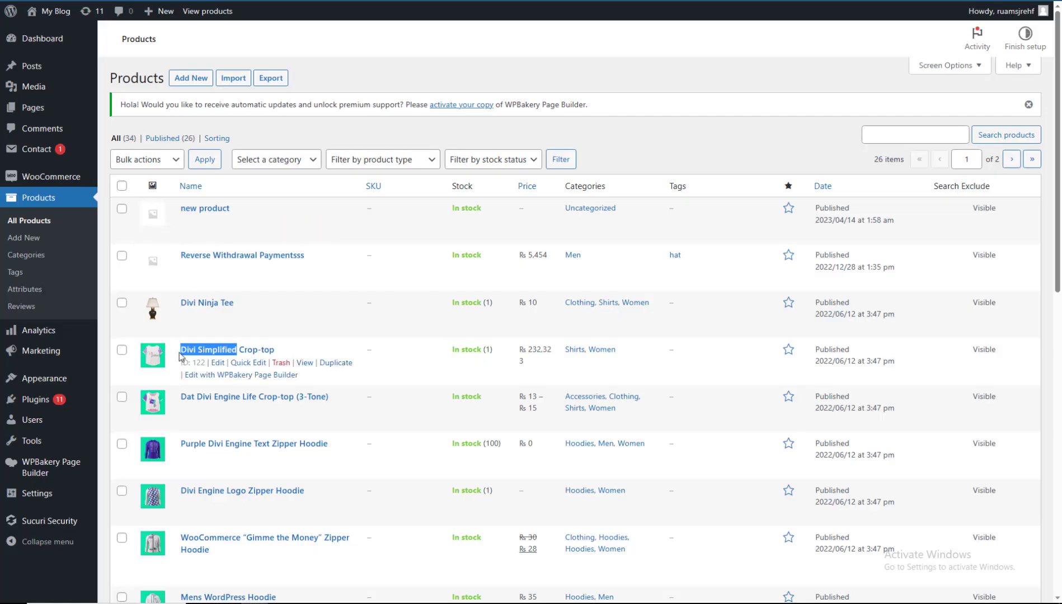
left_click(248, 362)
scroll(732, 461, "down", 2)
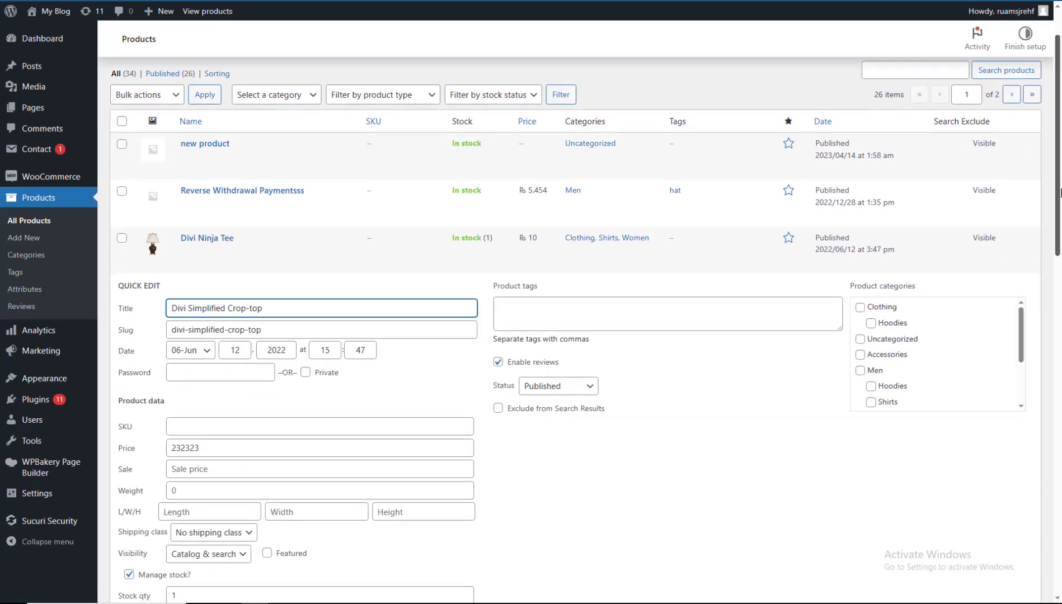
scroll(392, 391, "down", 3)
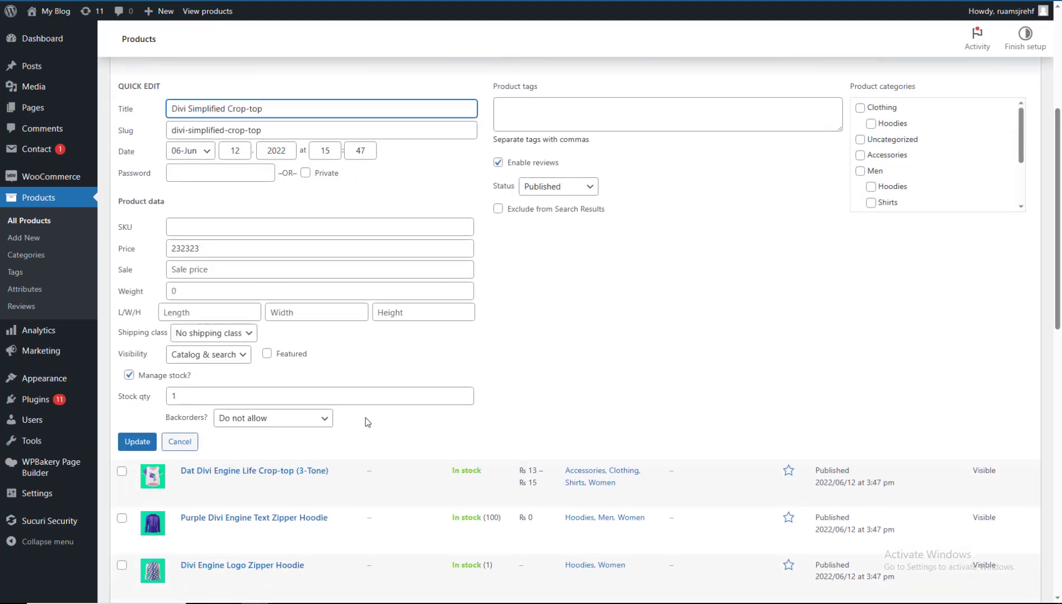
left_click(180, 441)
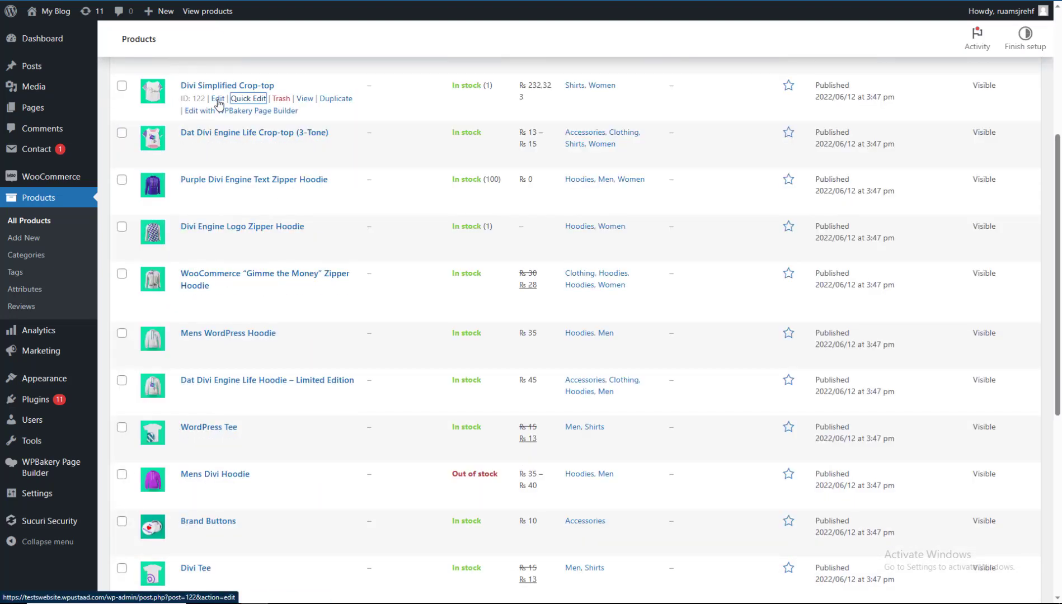
Open the Divi Simplified Crop-top product in the full editor, exclude it from search results, and update it.
key("shift+Tab")
left_click(219, 192)
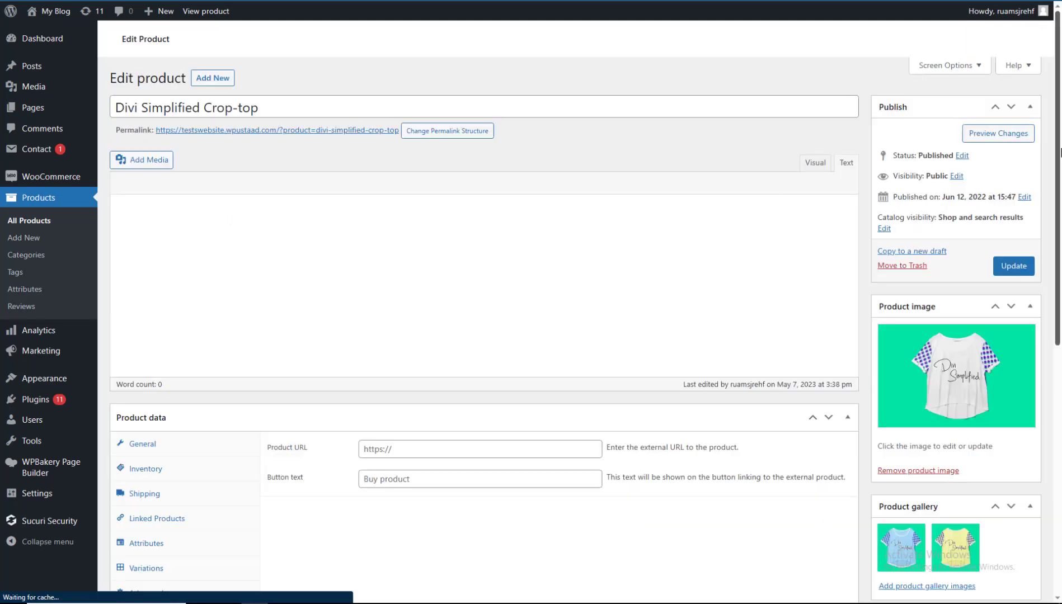
scroll(1048, 336, "down", 9)
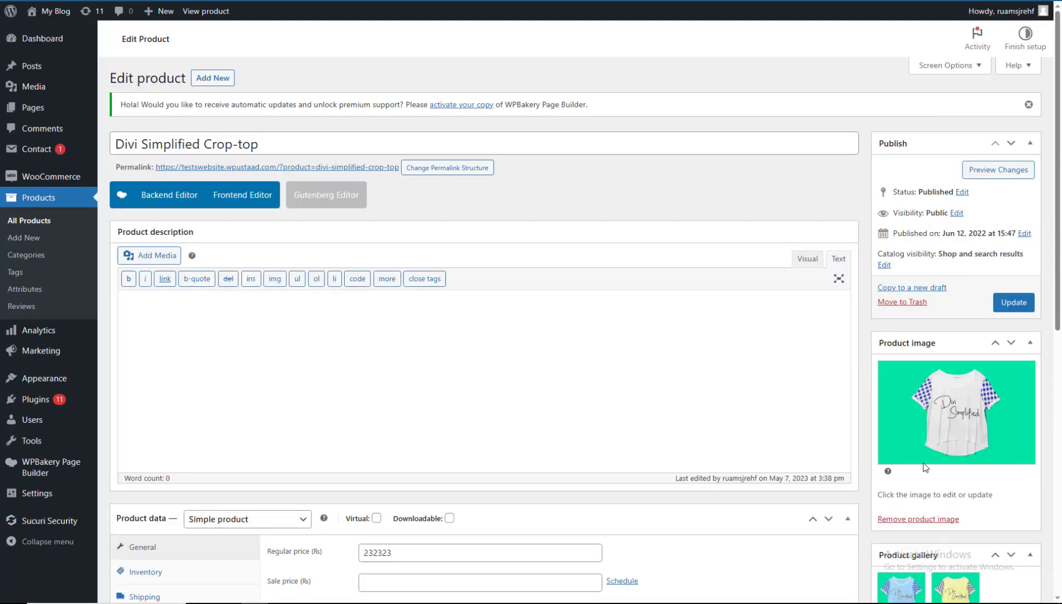
scroll(925, 468, "down", 9)
left_click(925, 535)
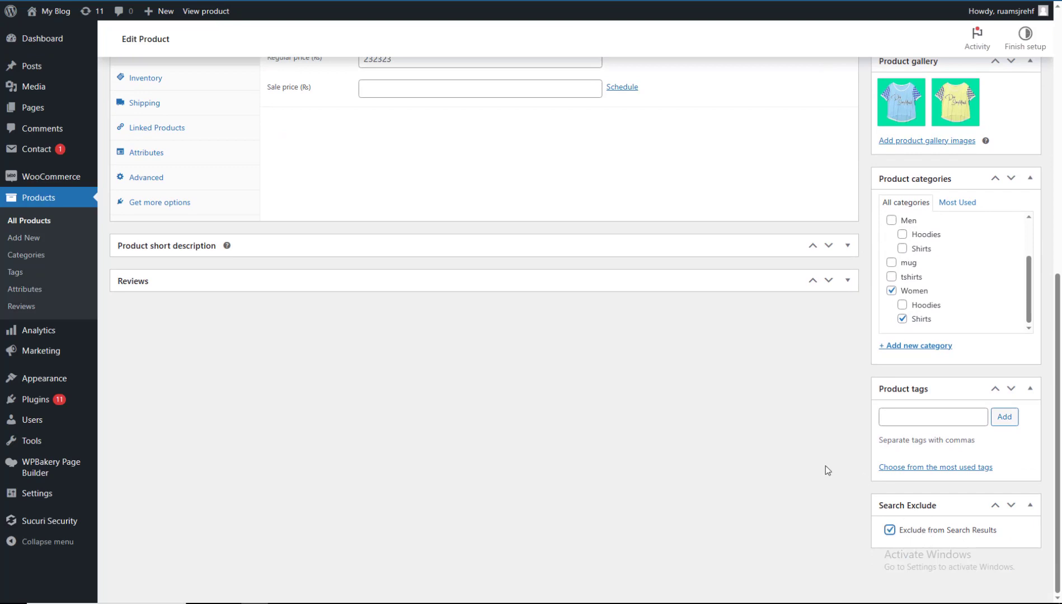
scroll(827, 470, "up", 9)
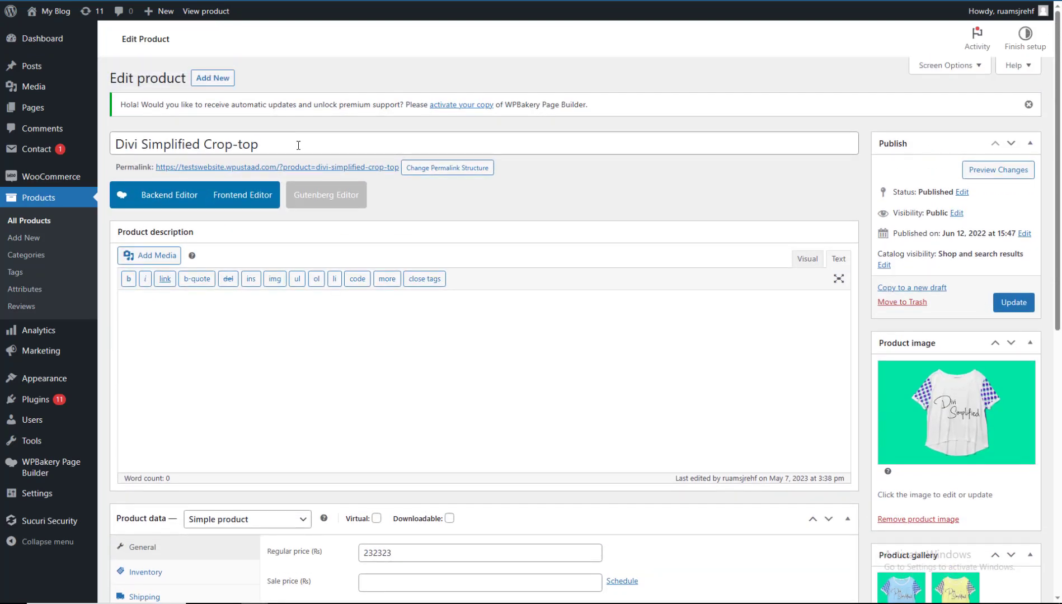
left_click(1013, 302)
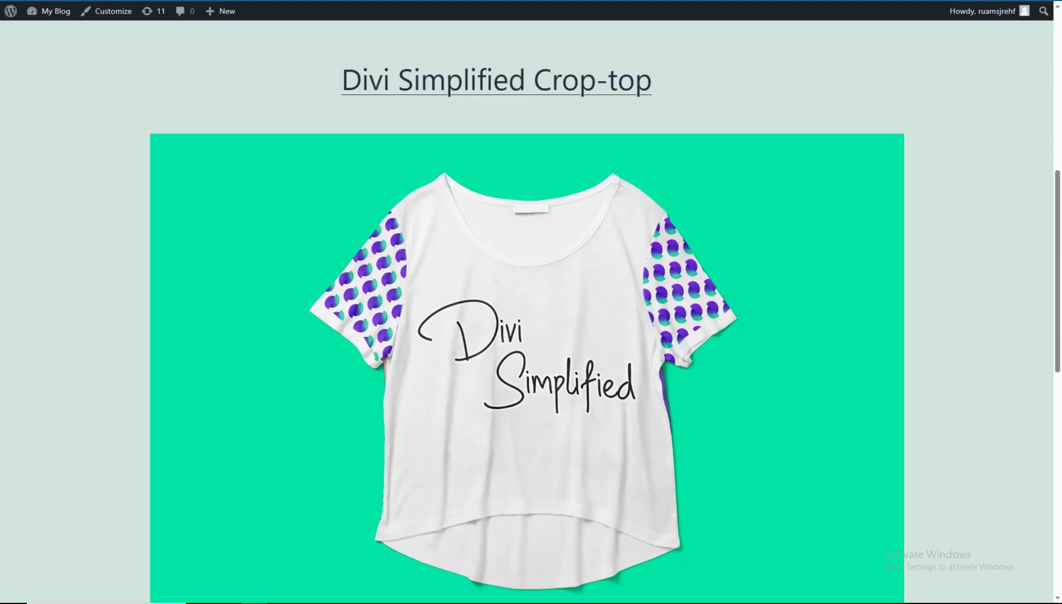
Review the site's search results for "Divi Simplified" and refresh the Search Exclude list of excluded items.
scroll(474, 146, "down", 10)
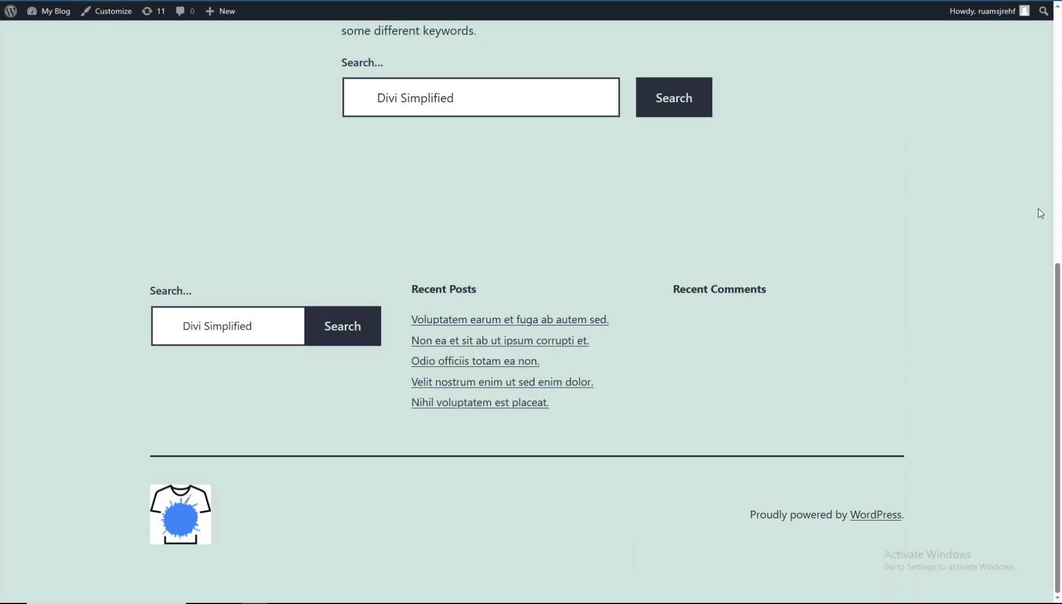
scroll(971, 251, "up", 10)
key("ctrl+Tab")
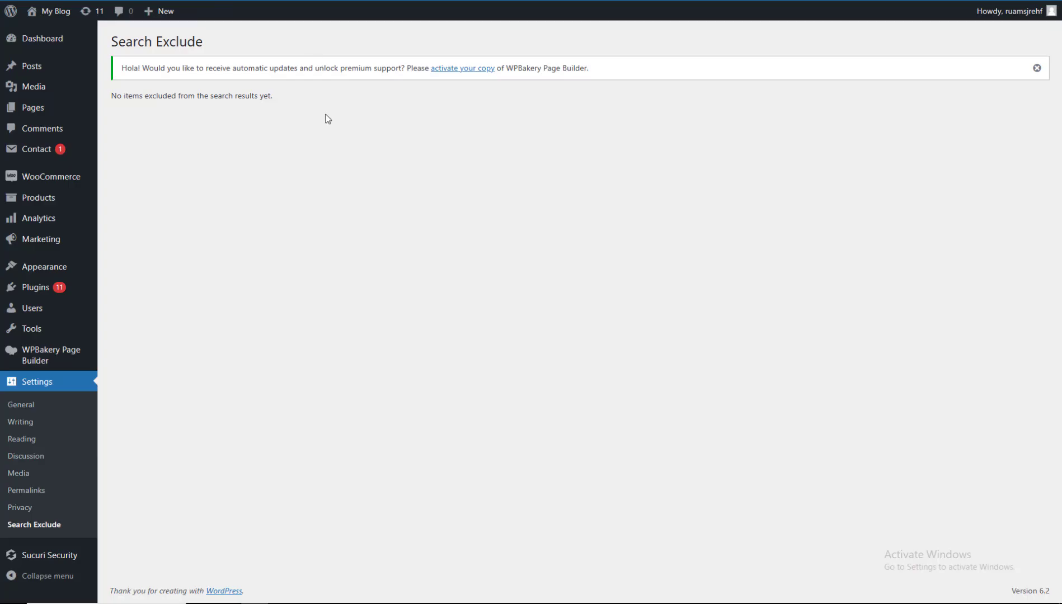
key("F5")
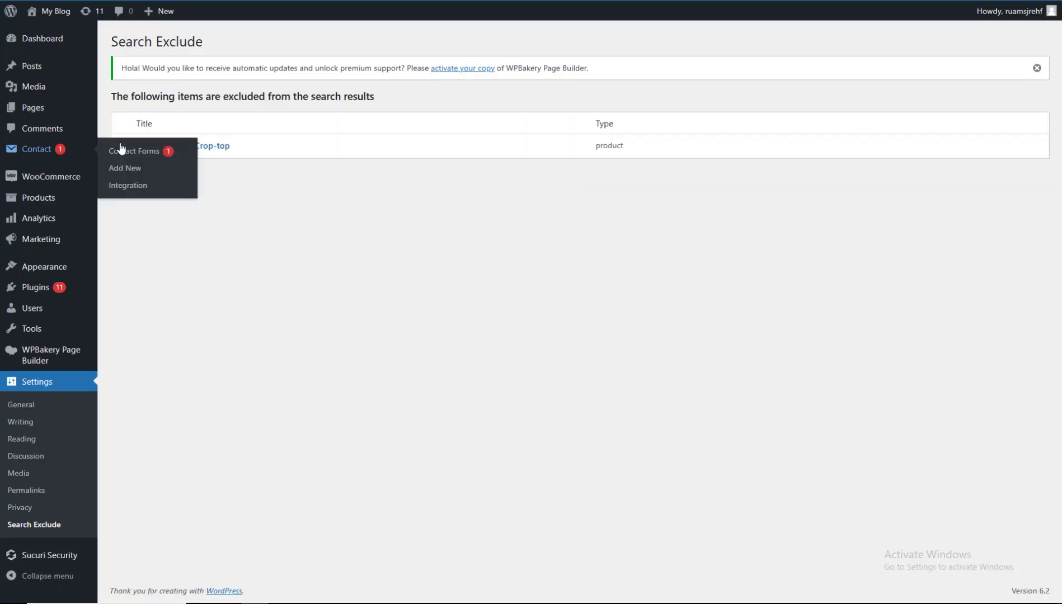
Deselect Divi Simplified Crop-top in the list of items excluded from search and save the changes.
left_click(122, 147)
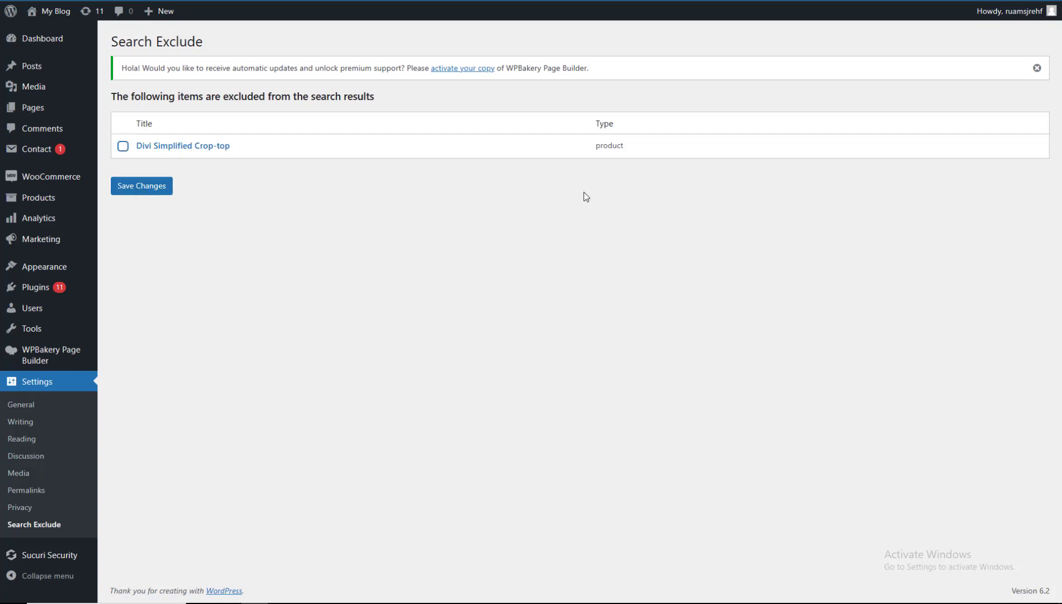
left_click_drag(603, 145, 623, 146)
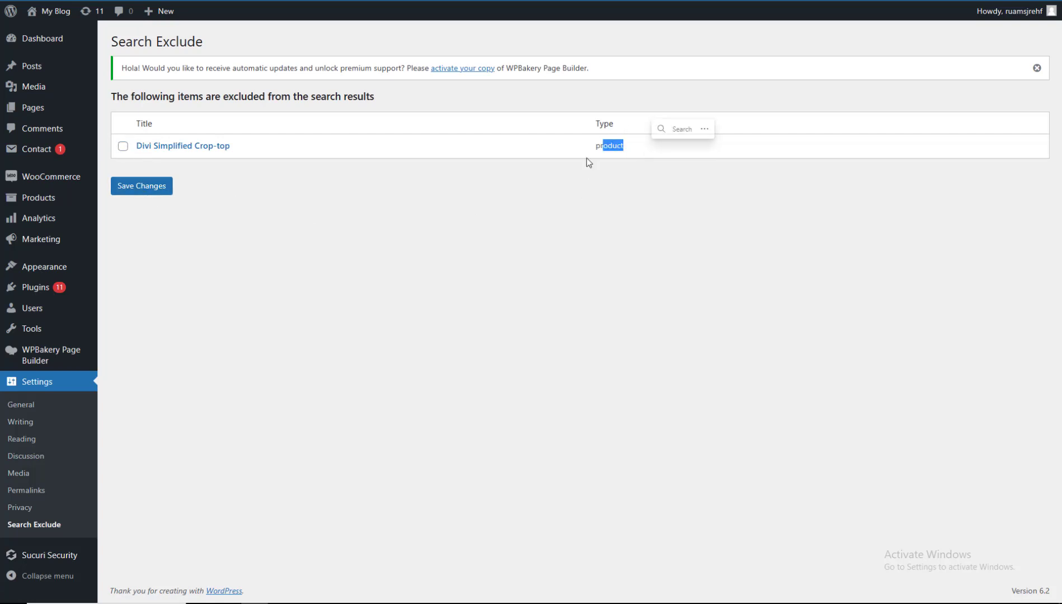
left_click(152, 190)
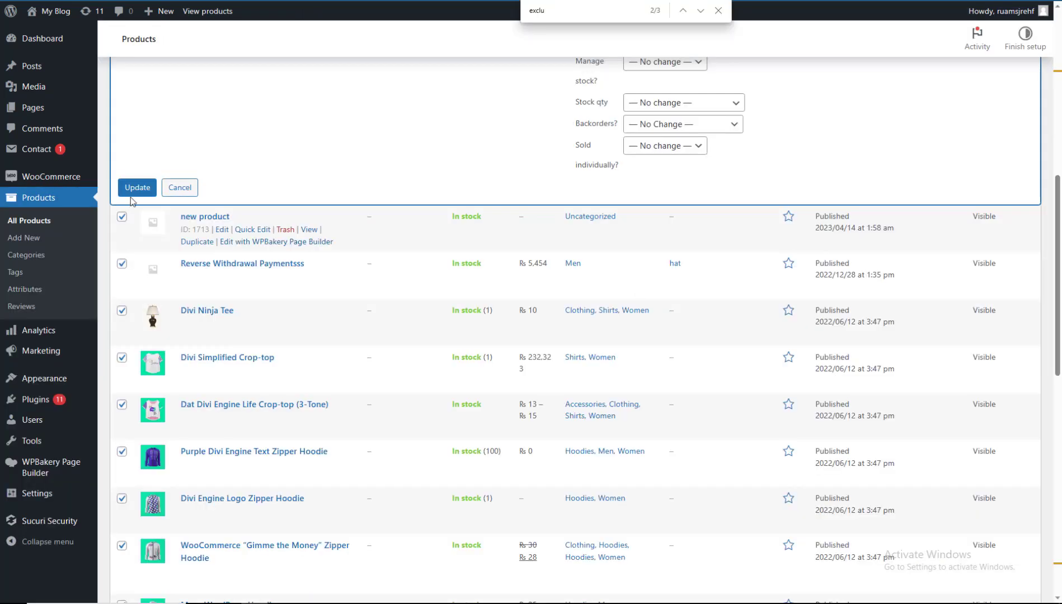
Cancel the bulk edit of the products, close the page's text search, and look through the products list.
left_click(182, 188)
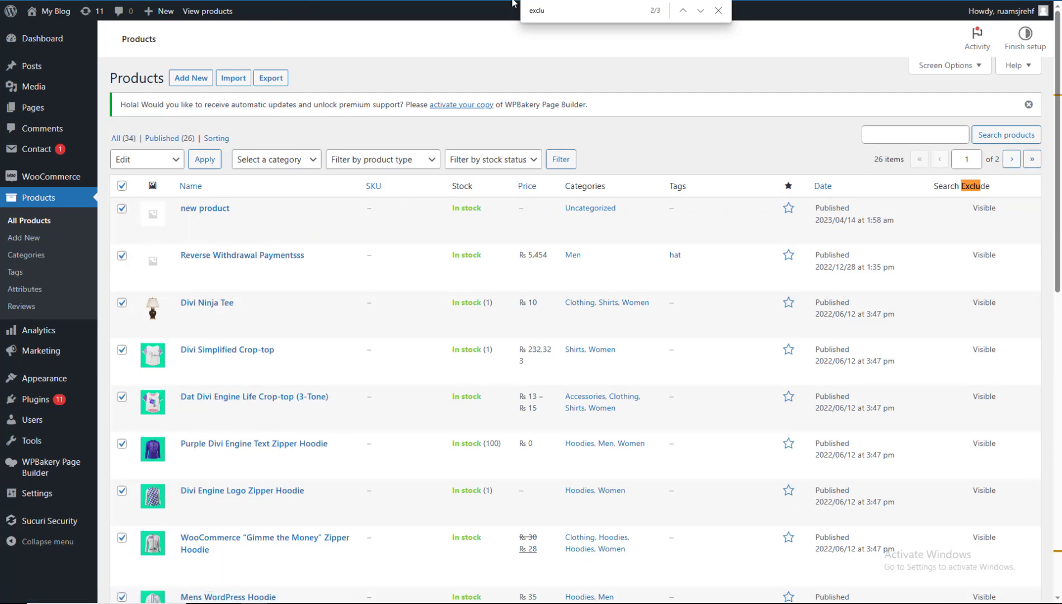
left_click(719, 9)
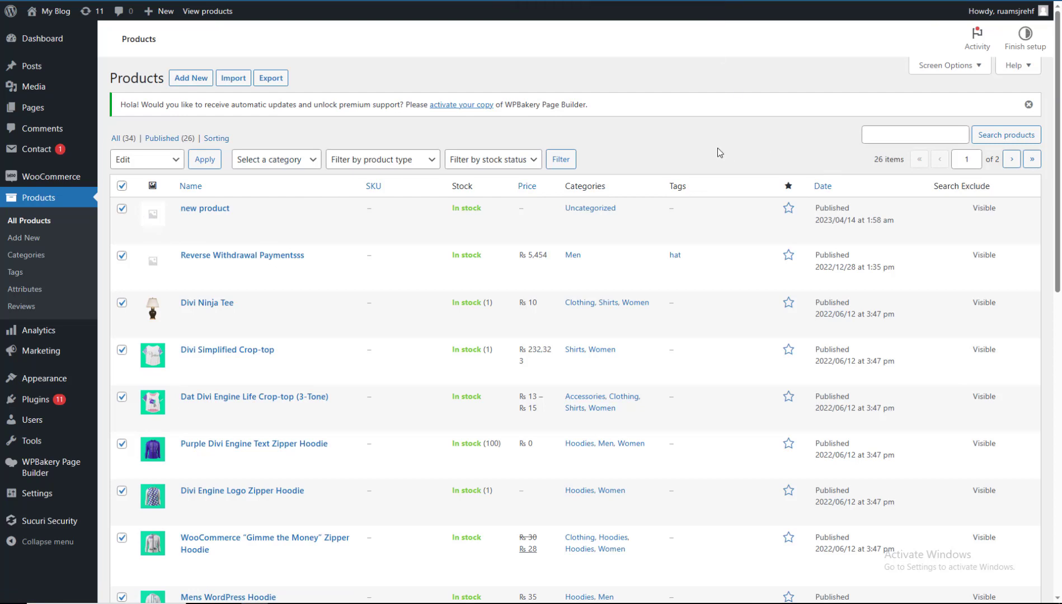
mouse_move(215, 218)
scroll(682, 213, "down", 10)
scroll(683, 215, "up", 10)
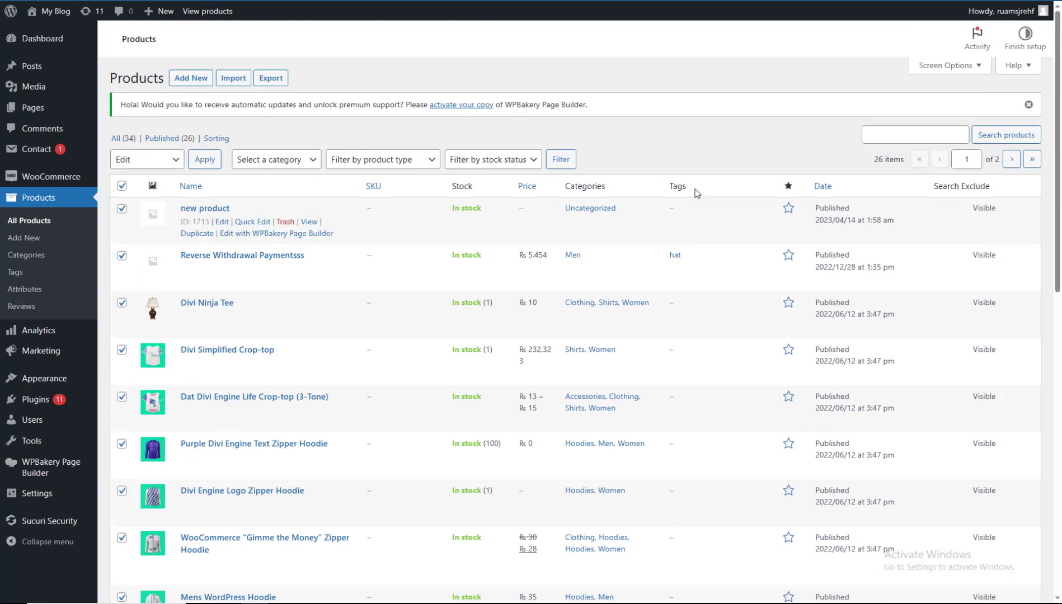